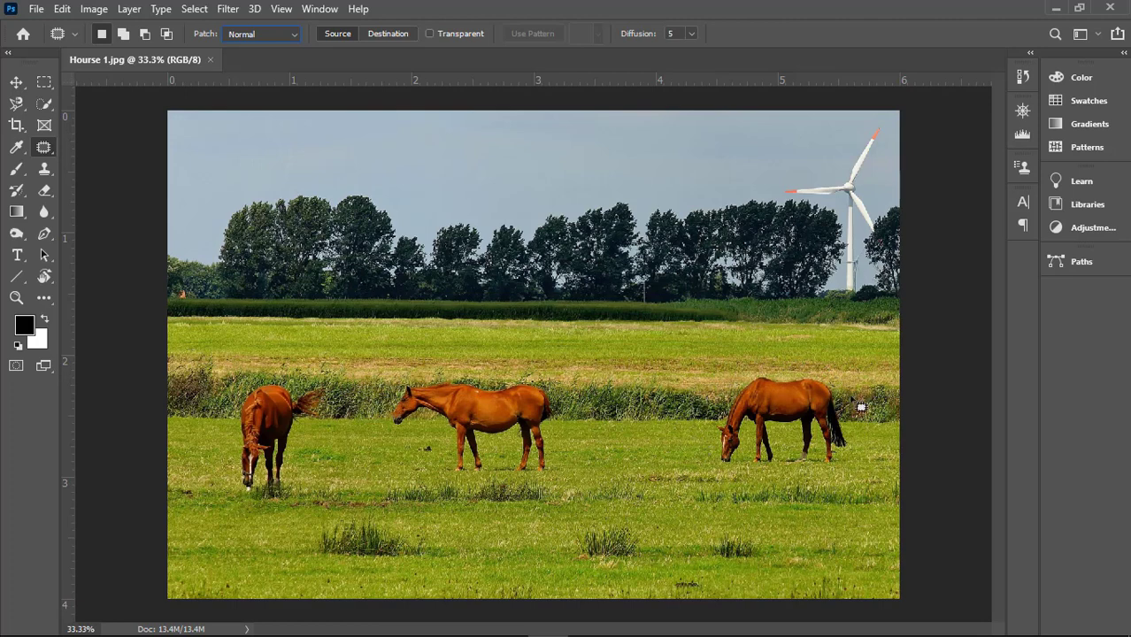
drag(862, 463, 860, 467)
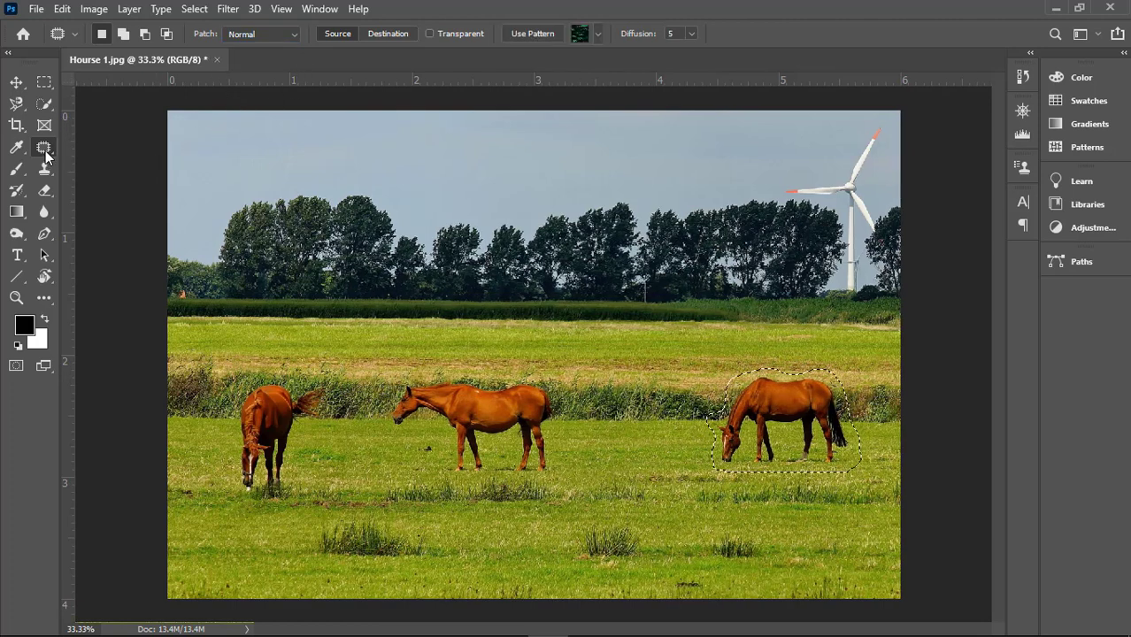
click(267, 33)
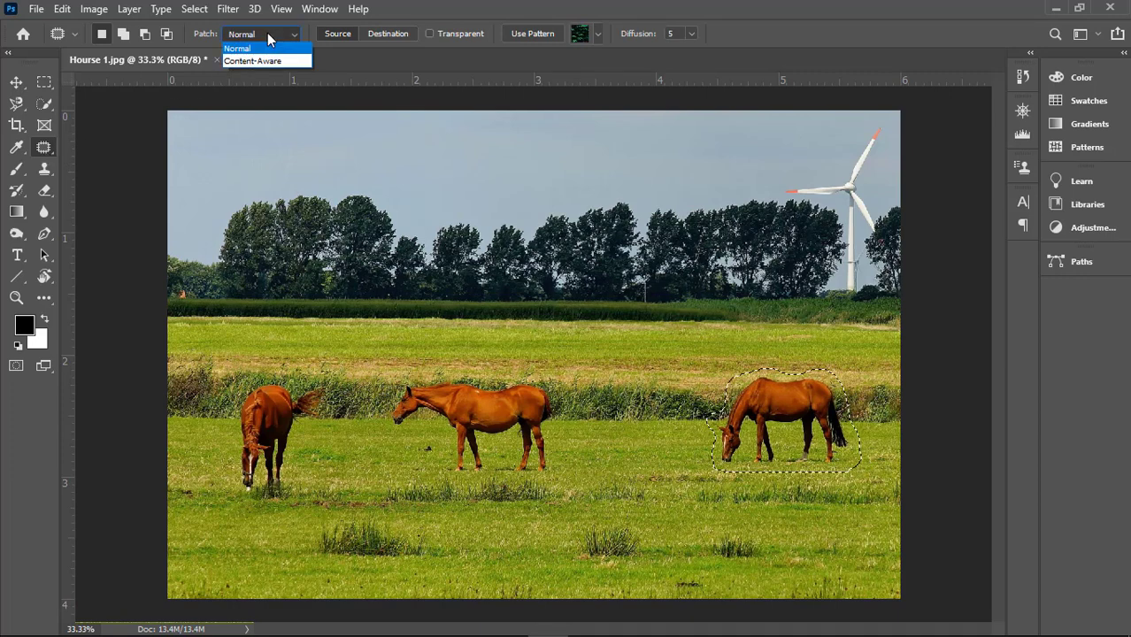
click(255, 47)
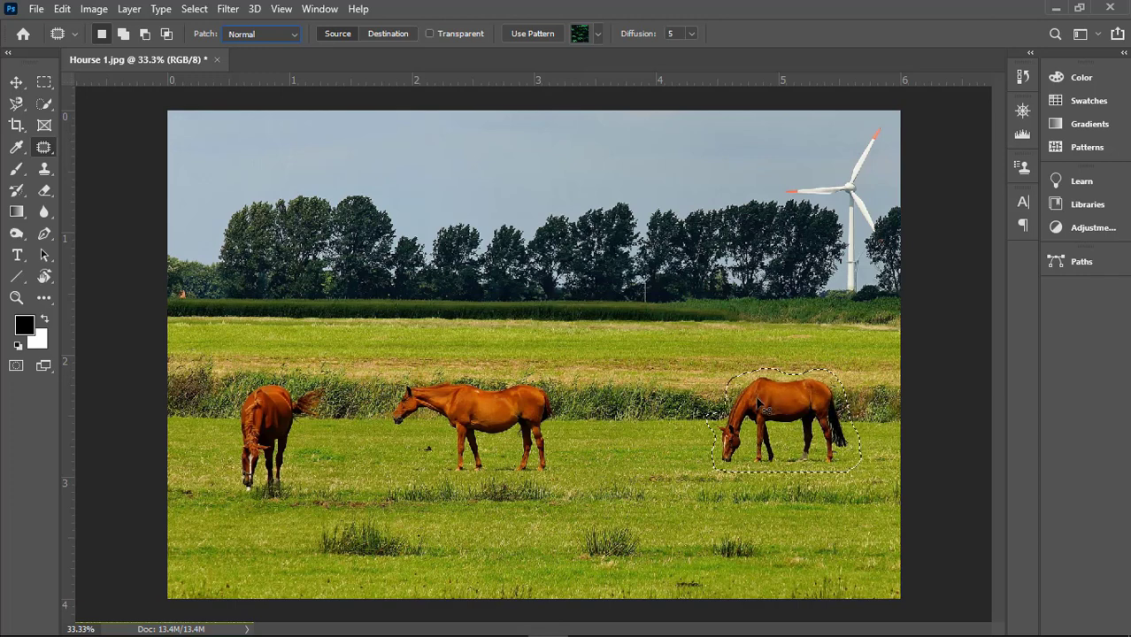
key(ctrl+d)
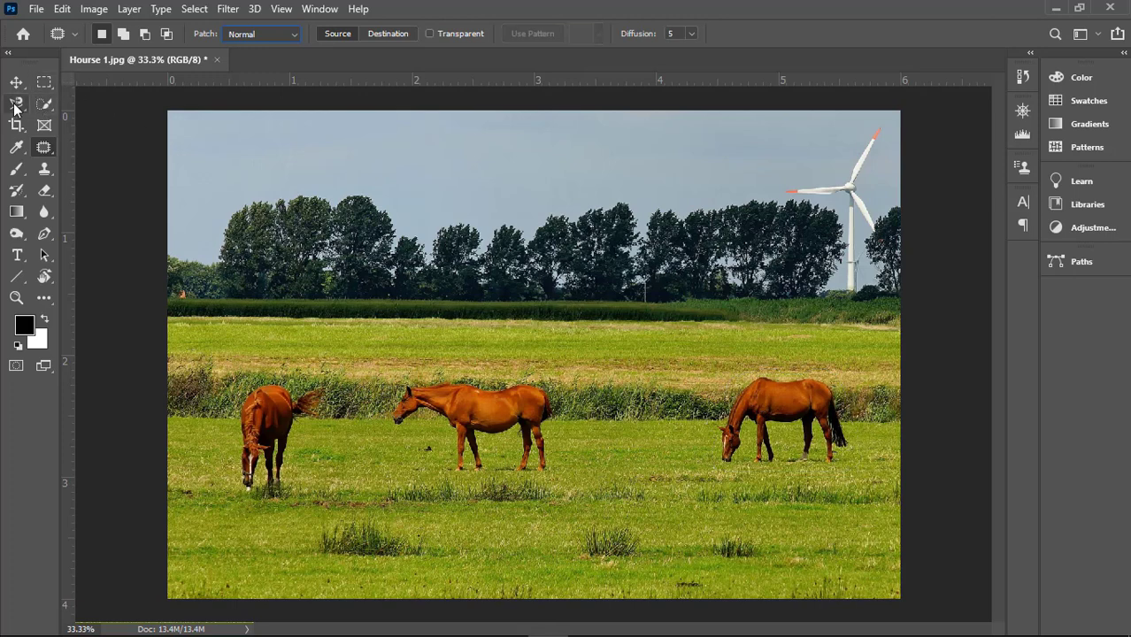
Step: Trace a loose freehand Lasso outline around the right-hand grazing horse for patching
click(16, 105)
click(60, 99)
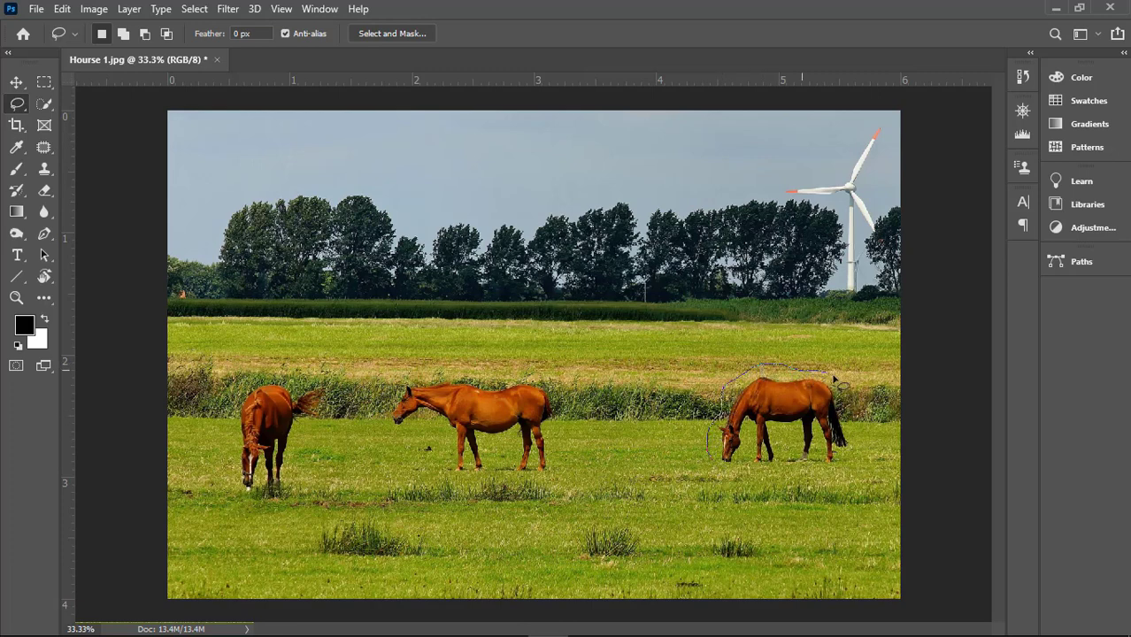
mouse_move(857, 434)
mouse_down()
mouse_move(710, 460)
mouse_move(718, 471)
mouse_up()
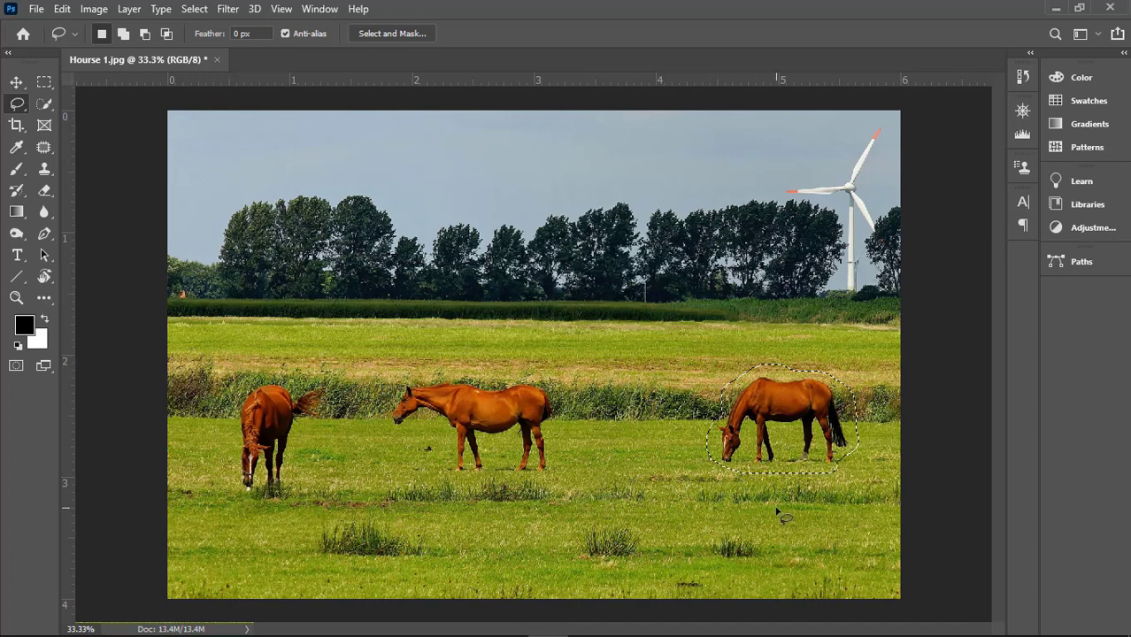
click(47, 145)
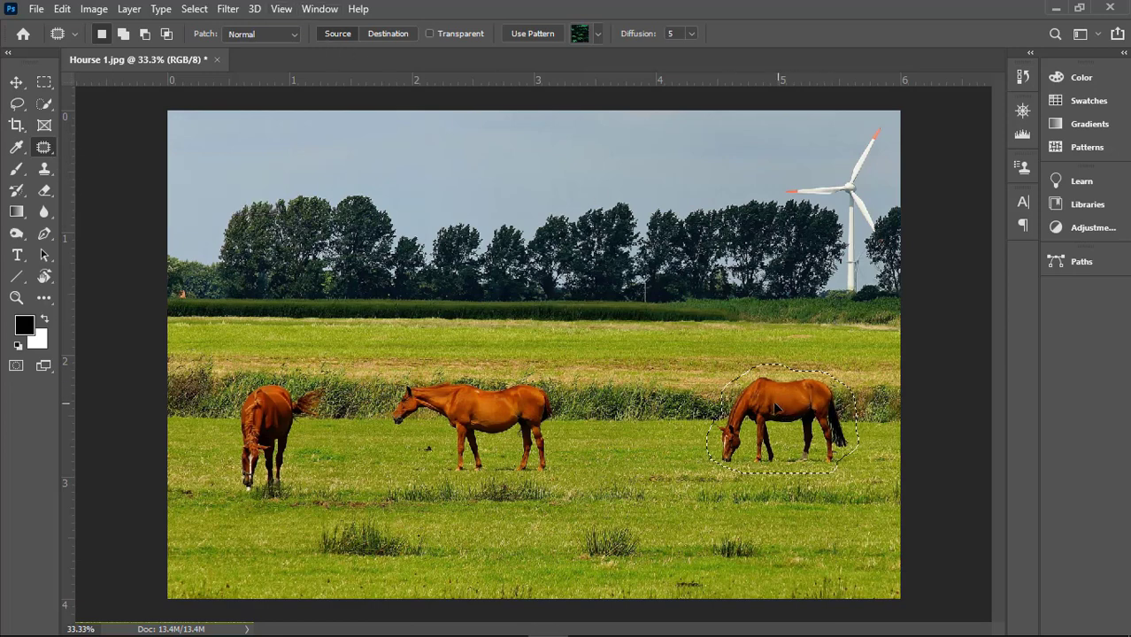
Step: Drag the Source patch selection left onto empty grass to erase the right-hand horse
drag(796, 403, 625, 408)
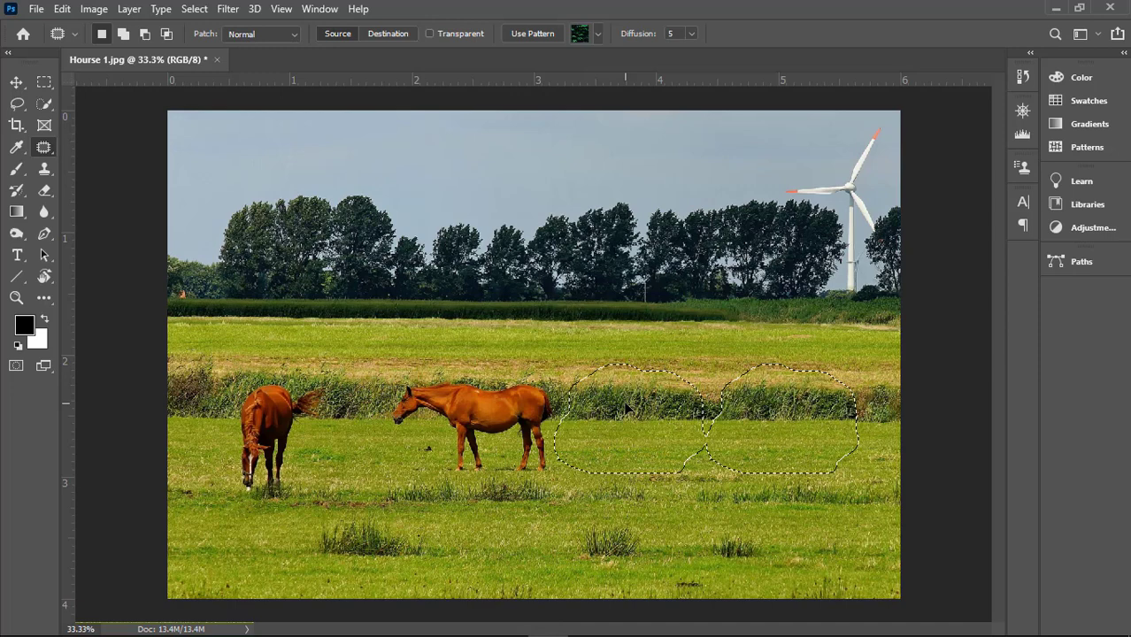
drag(626, 407, 625, 407)
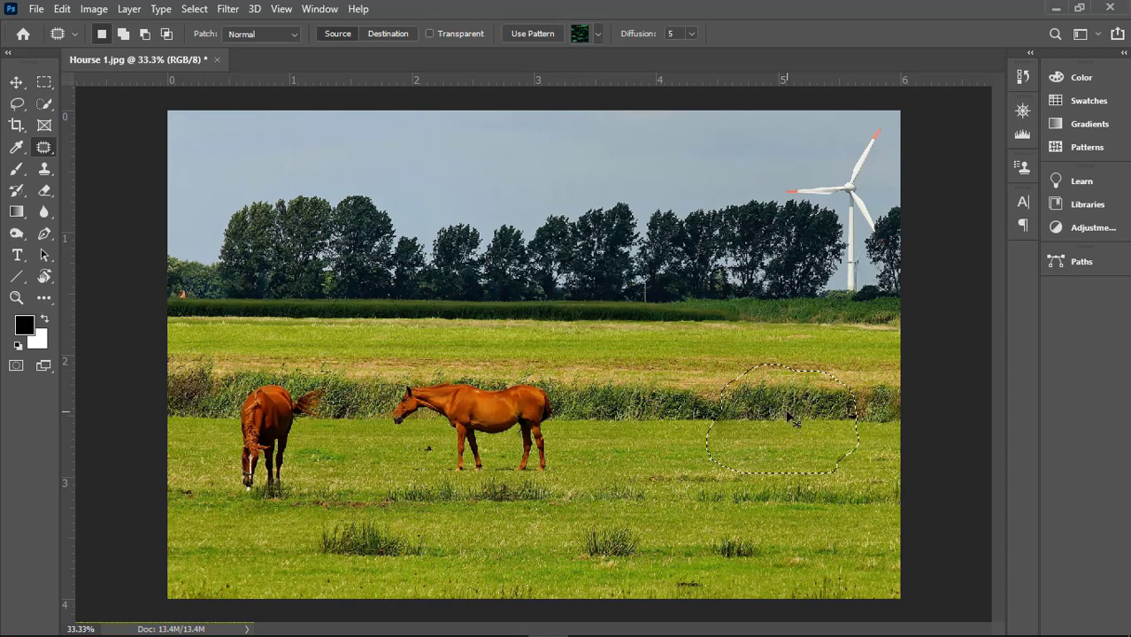
Step: Restore the horse and copy it onto the grass to its left in Destination mode
key(ctrl+z)
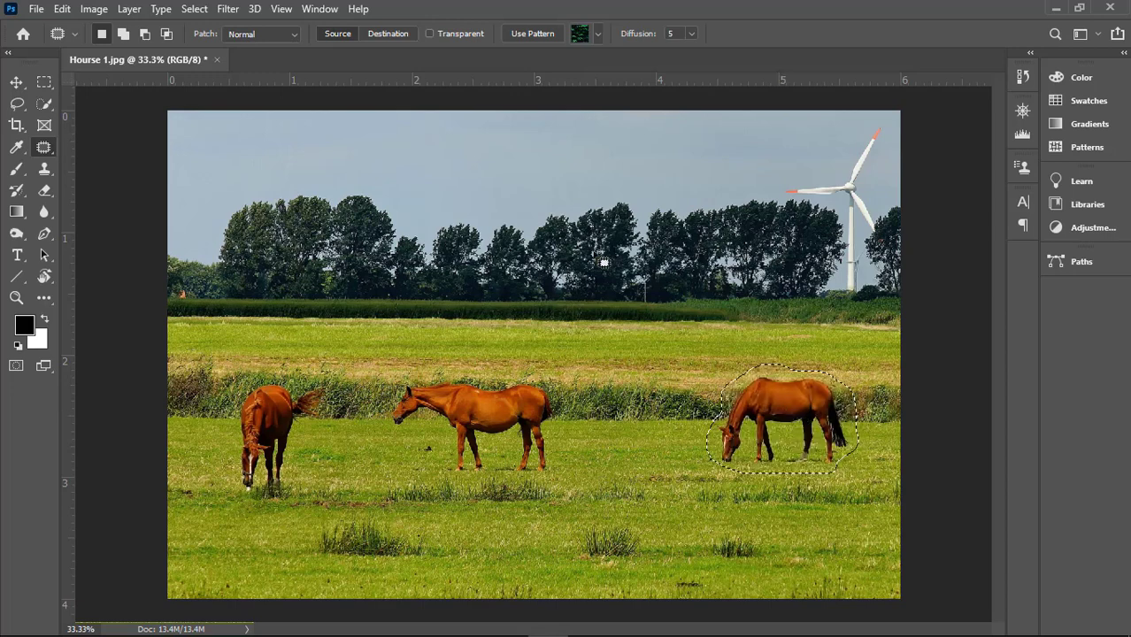
click(402, 34)
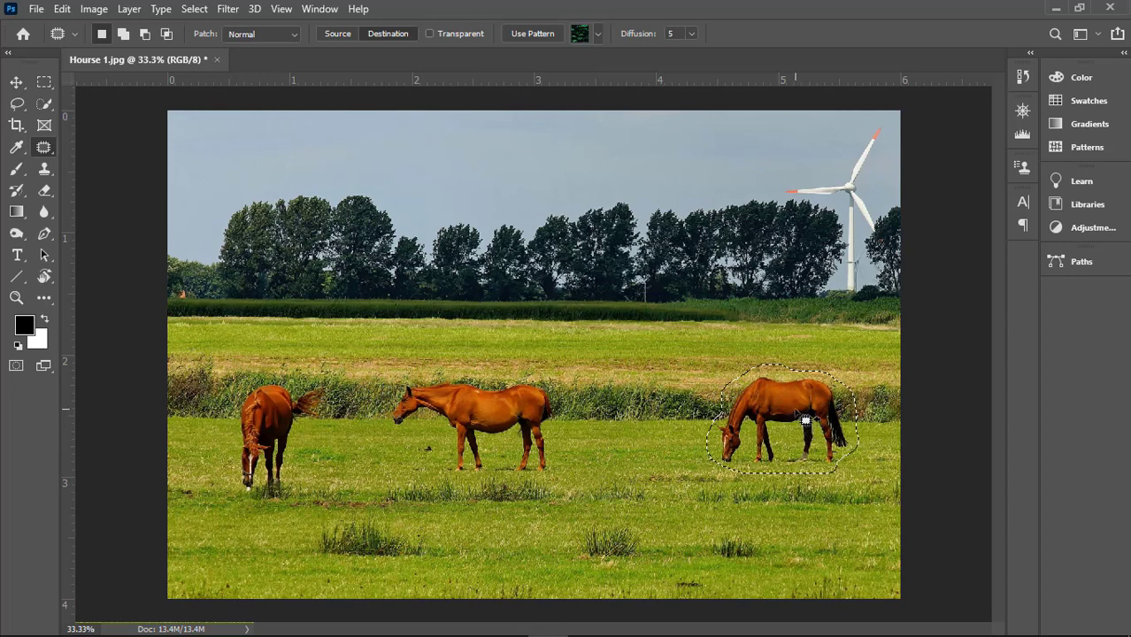
drag(805, 422, 649, 415)
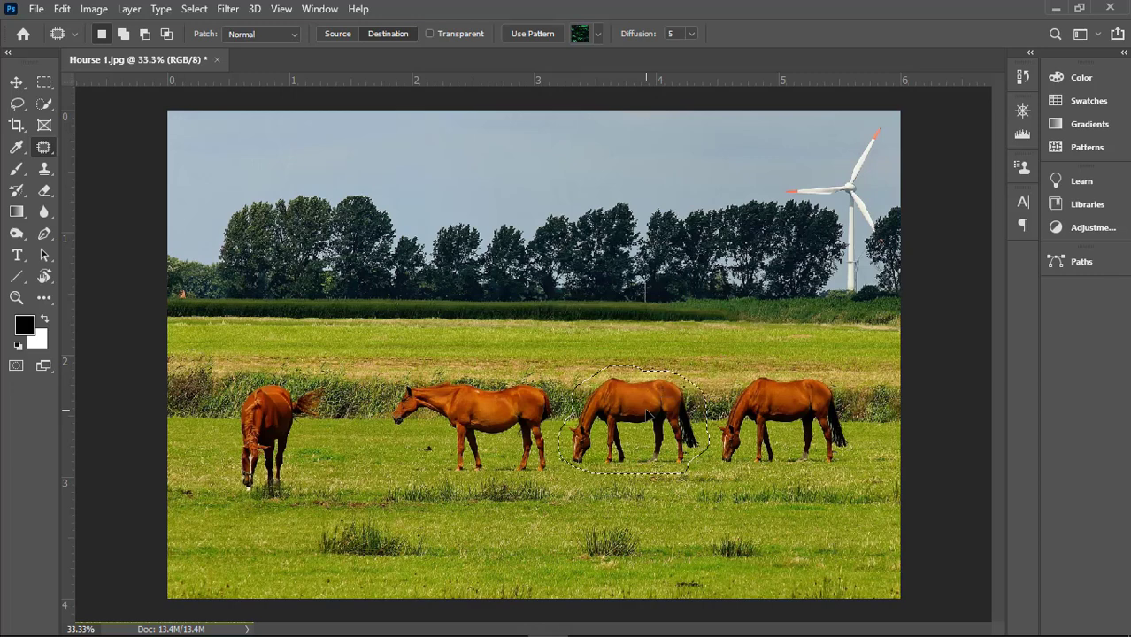
Step: Deselect, recover the selection, and undo the duplicated horse copy
key(ctrl+d)
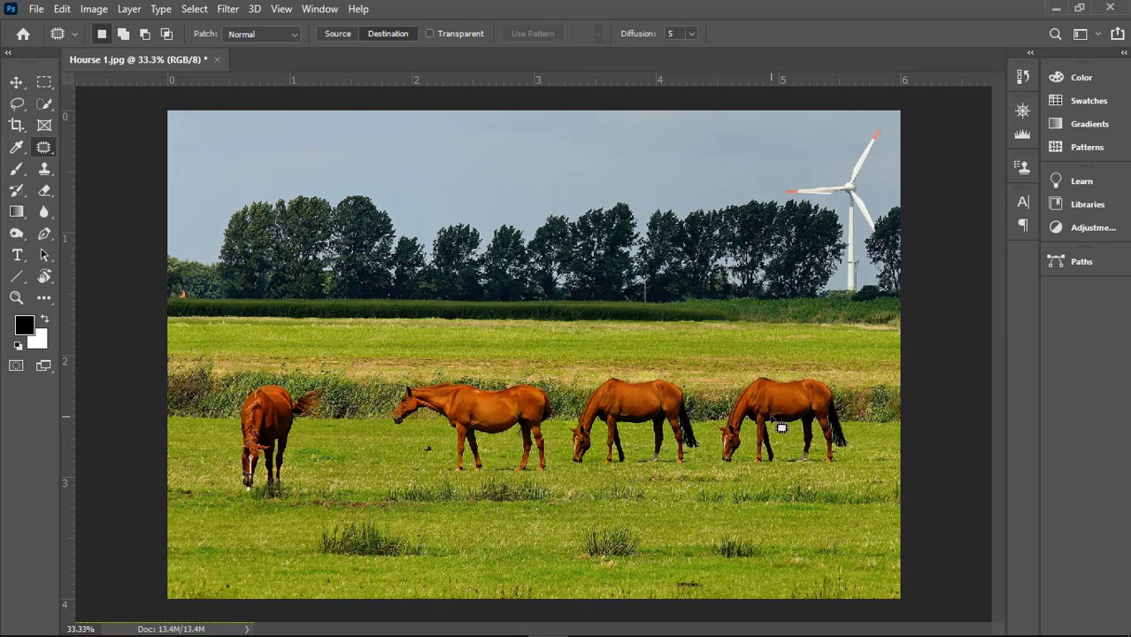
key(ctrl+z)
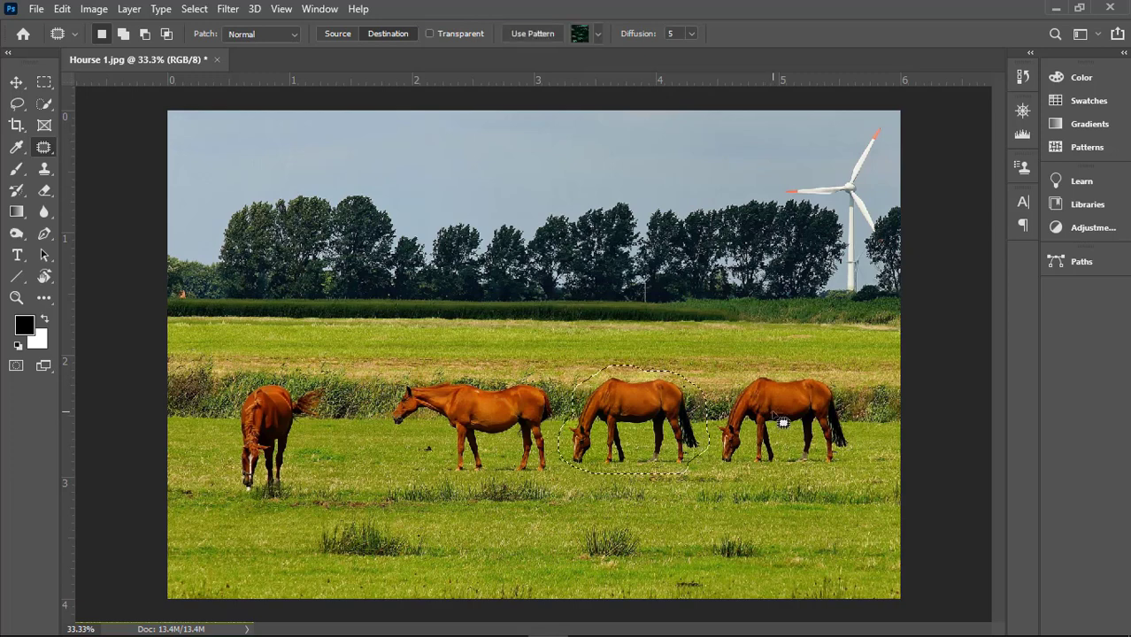
key(ctrl+shift+z)
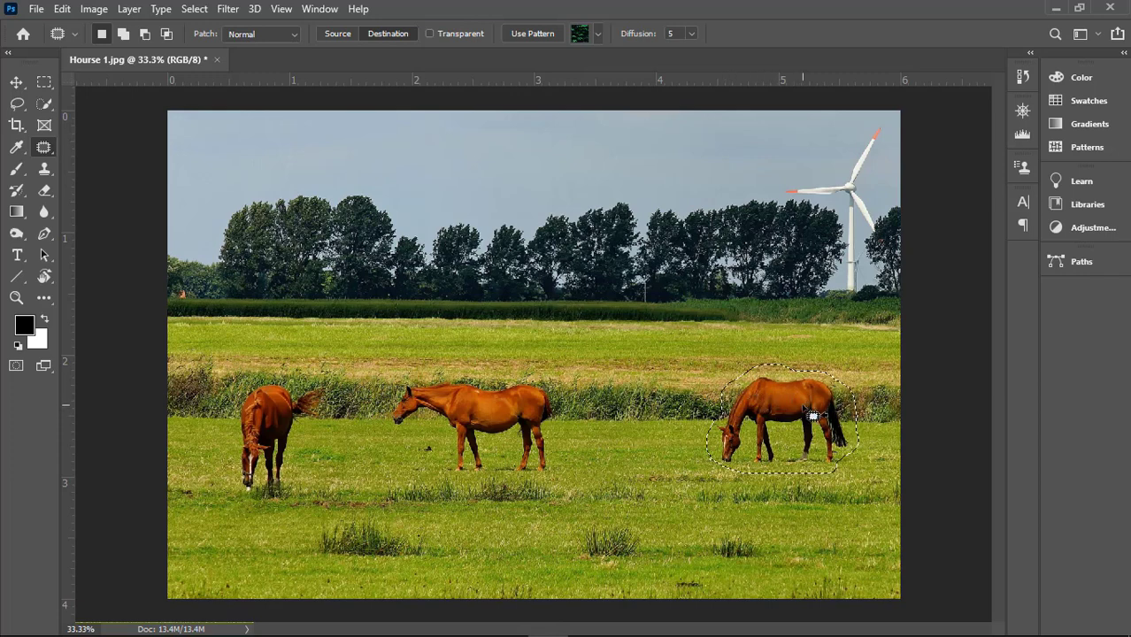
Step: Preview a Source patch filling the horse area from the trees, then cancel it
click(331, 34)
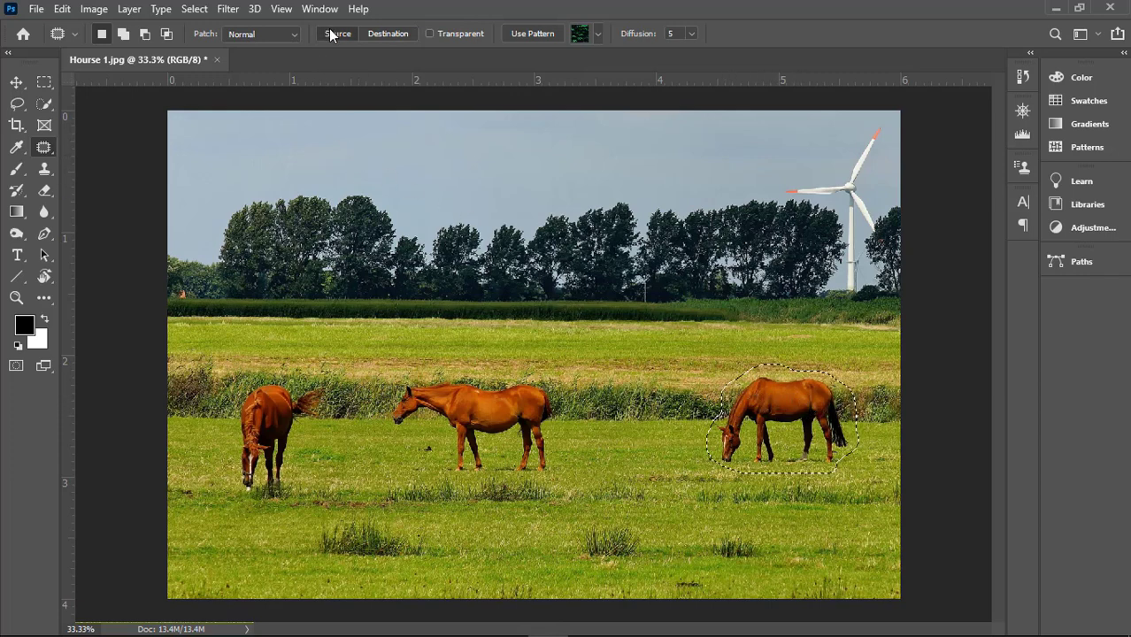
mouse_move(797, 413)
mouse_down()
mouse_move(778, 386)
mouse_move(647, 295)
mouse_up()
key(Escape)
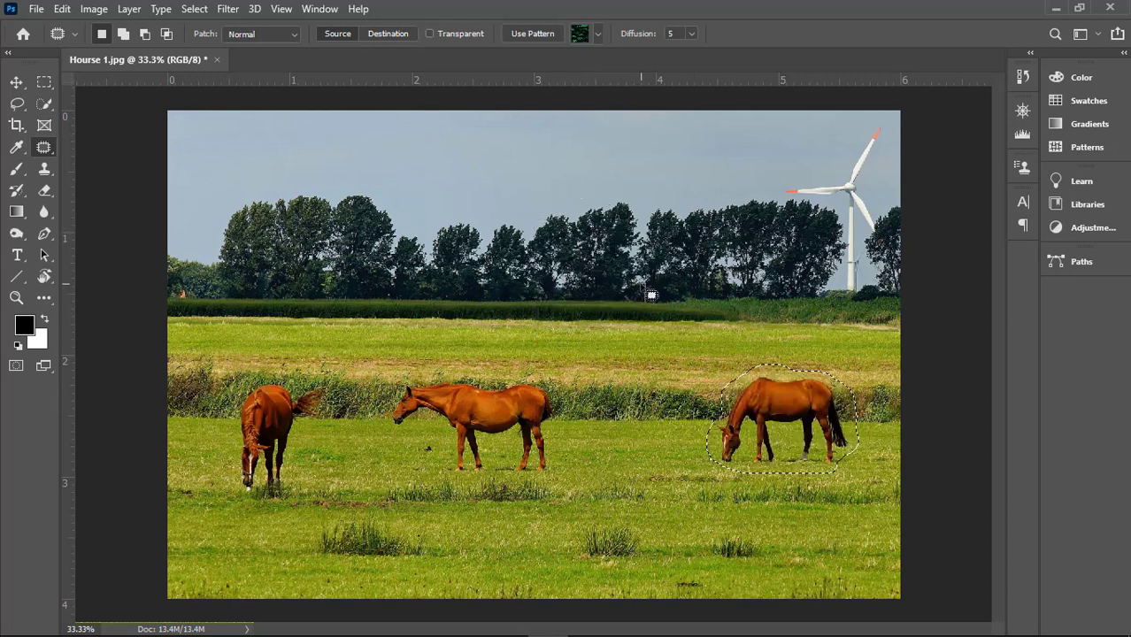
Step: Copy the horse up into the tree line in Destination mode, then undo it
click(396, 33)
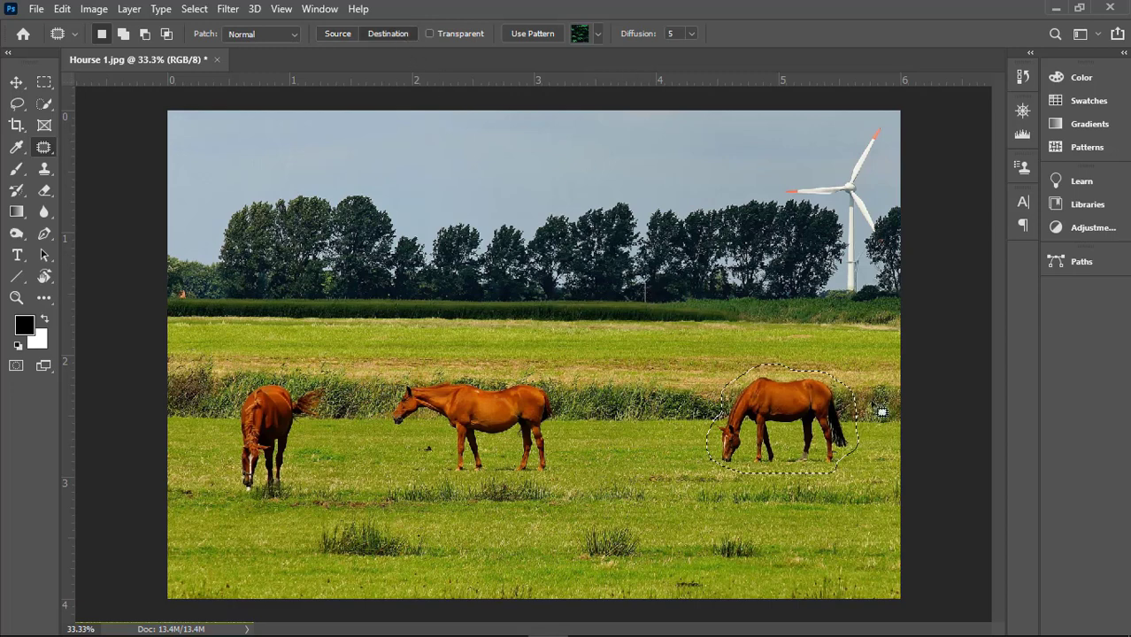
drag(756, 378, 562, 201)
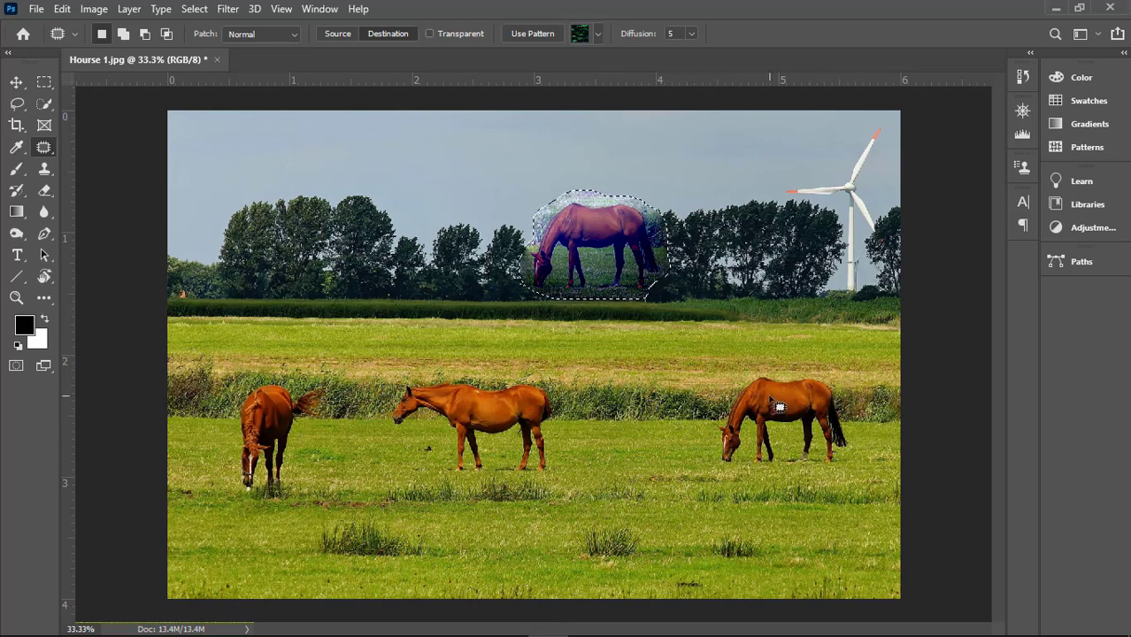
key(ctrl+z)
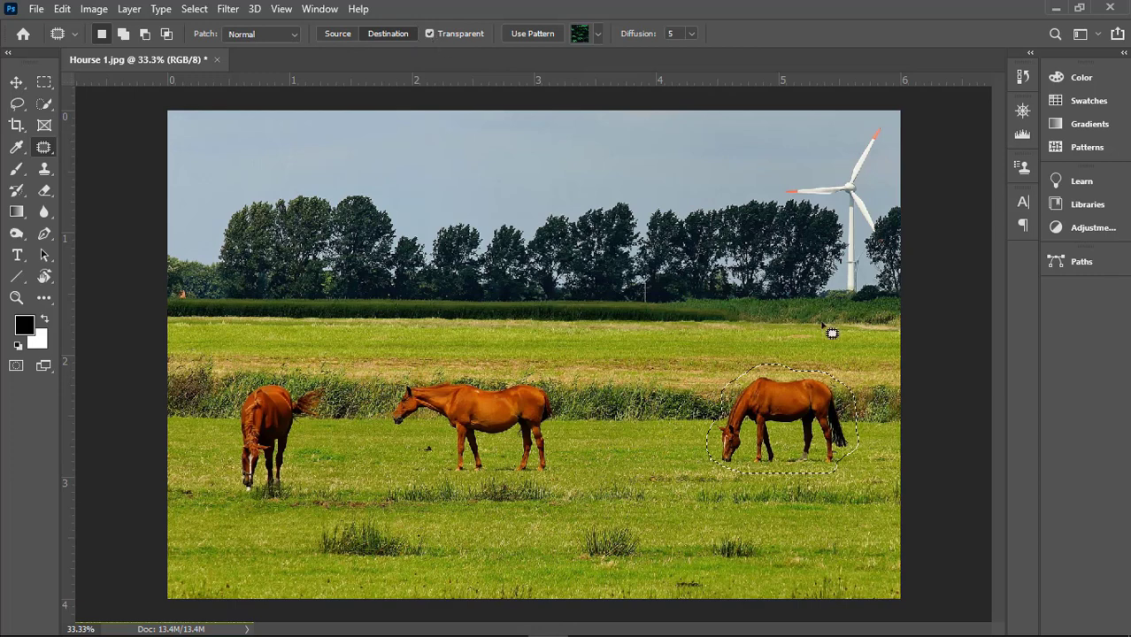
Step: Test a transparent horse copy onto the left grass, then switch Transparent off
drag(781, 421, 634, 414)
click(430, 34)
click(294, 33)
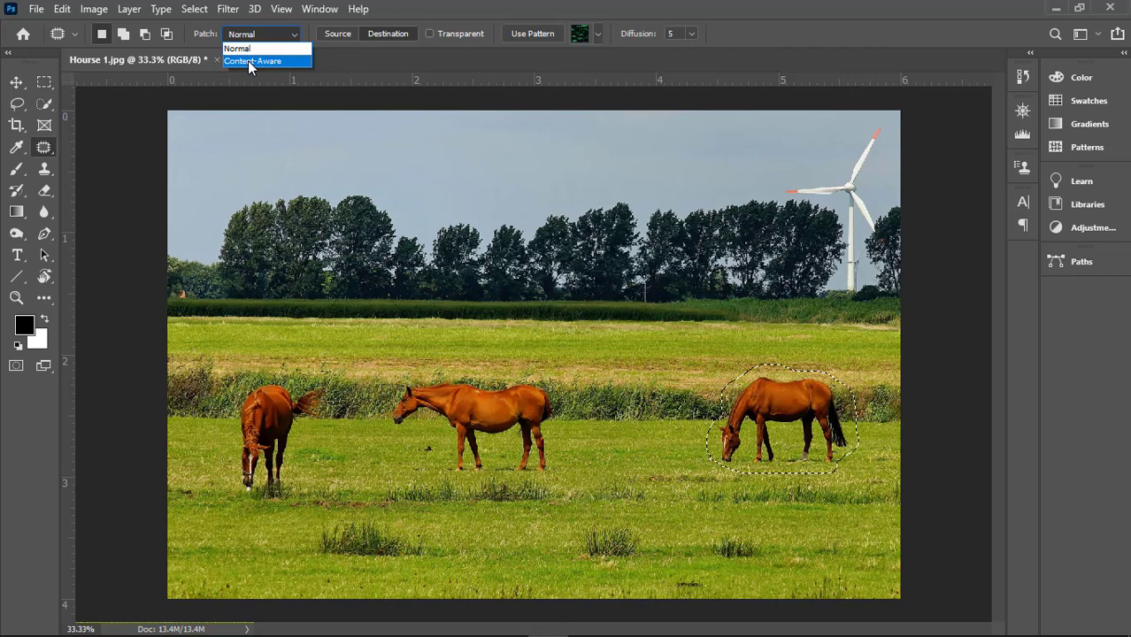
Step: Switch the Patch mode to Content-Aware with Structure 1 and Color 0
click(248, 60)
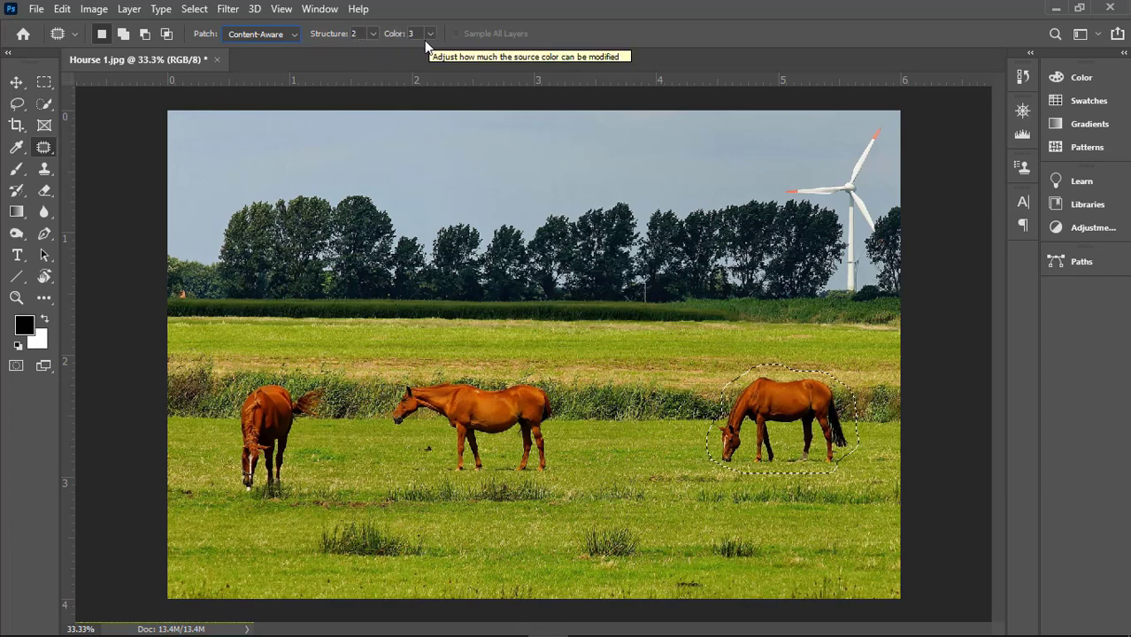
click(373, 34)
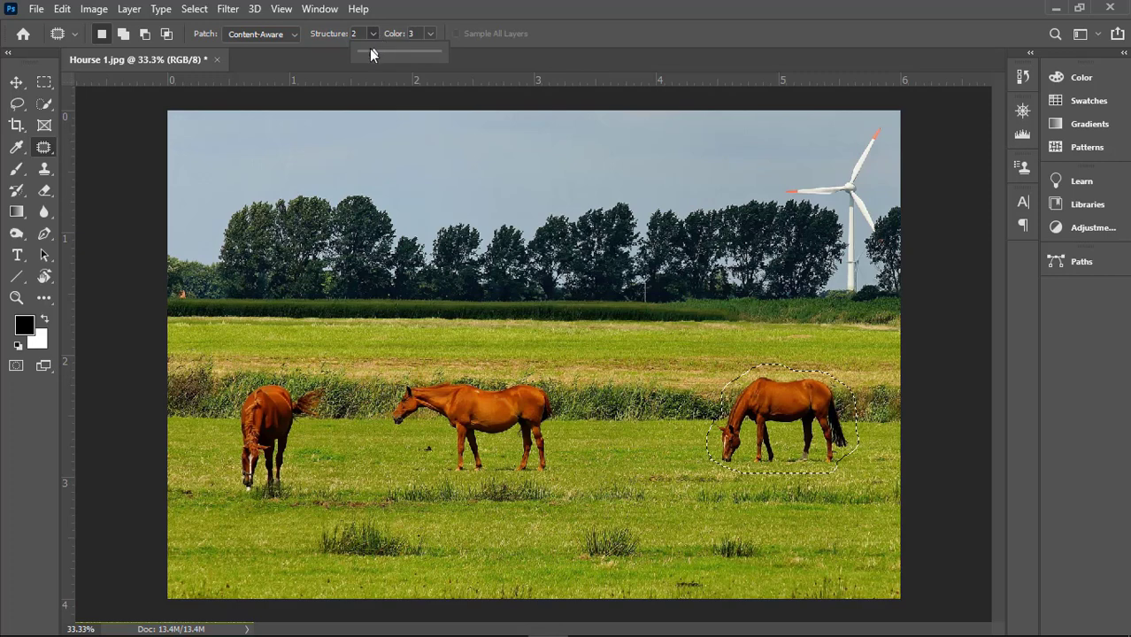
click(430, 34)
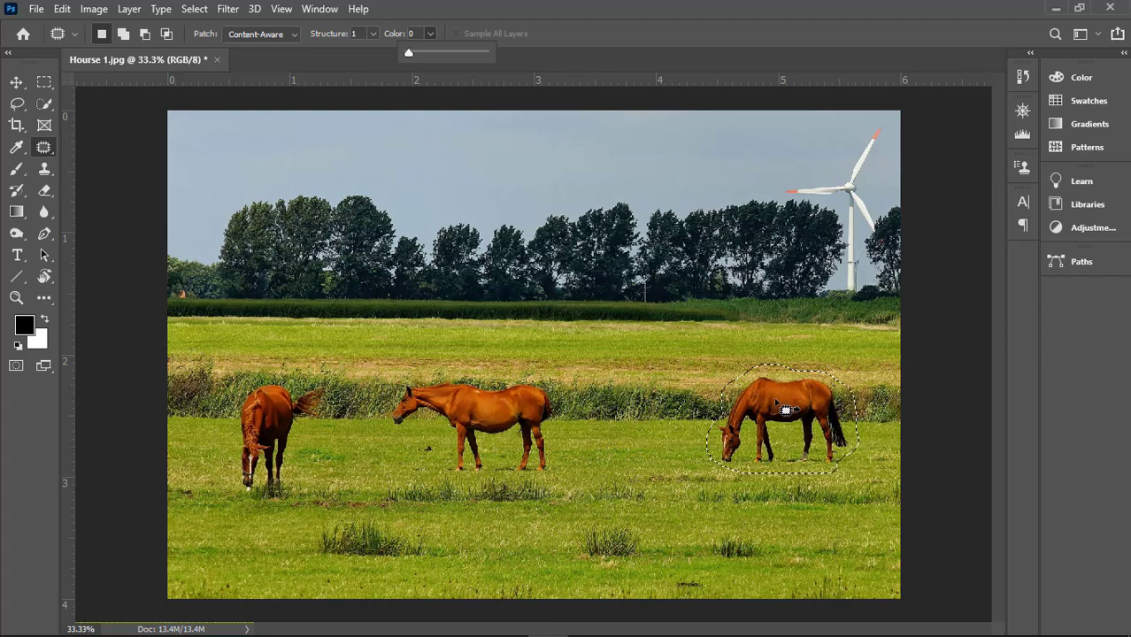
Step: Zoom in, patch the horse's spot with grass from the left, hide edges, and set Structure 2
key(ctrl+plus)
key(ctrl+plus)
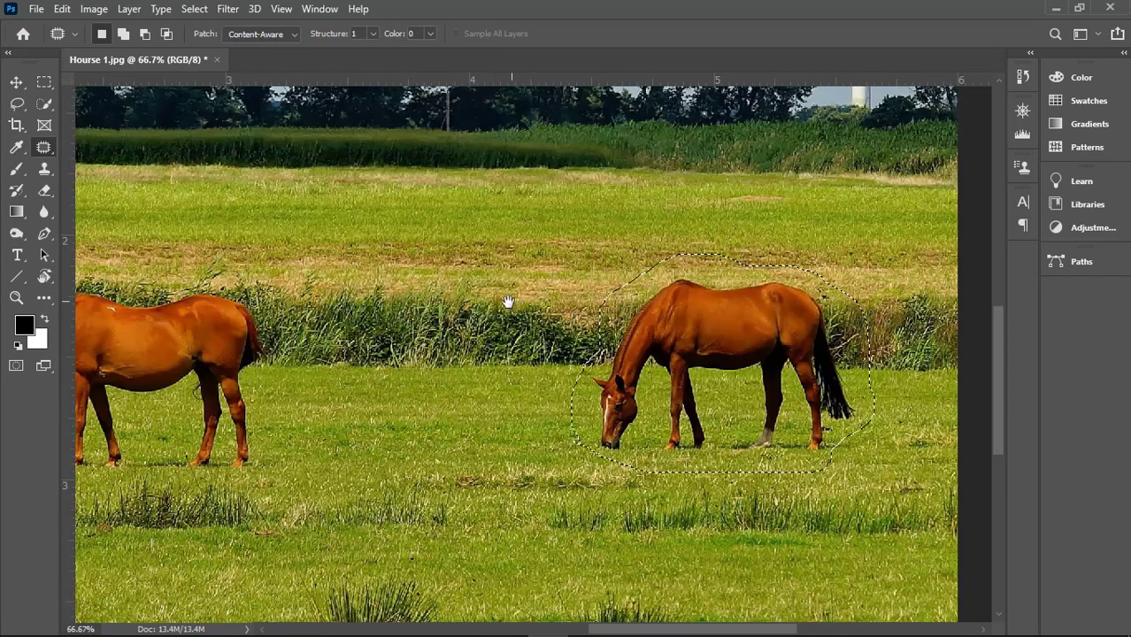
drag(504, 301, 420, 293)
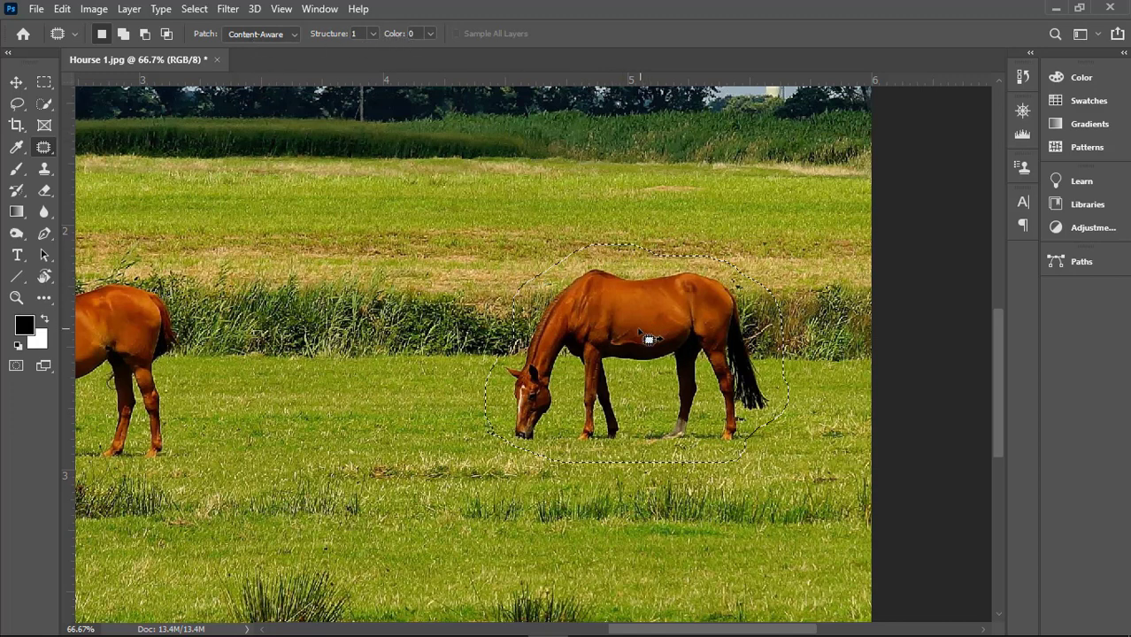
drag(640, 345, 337, 337)
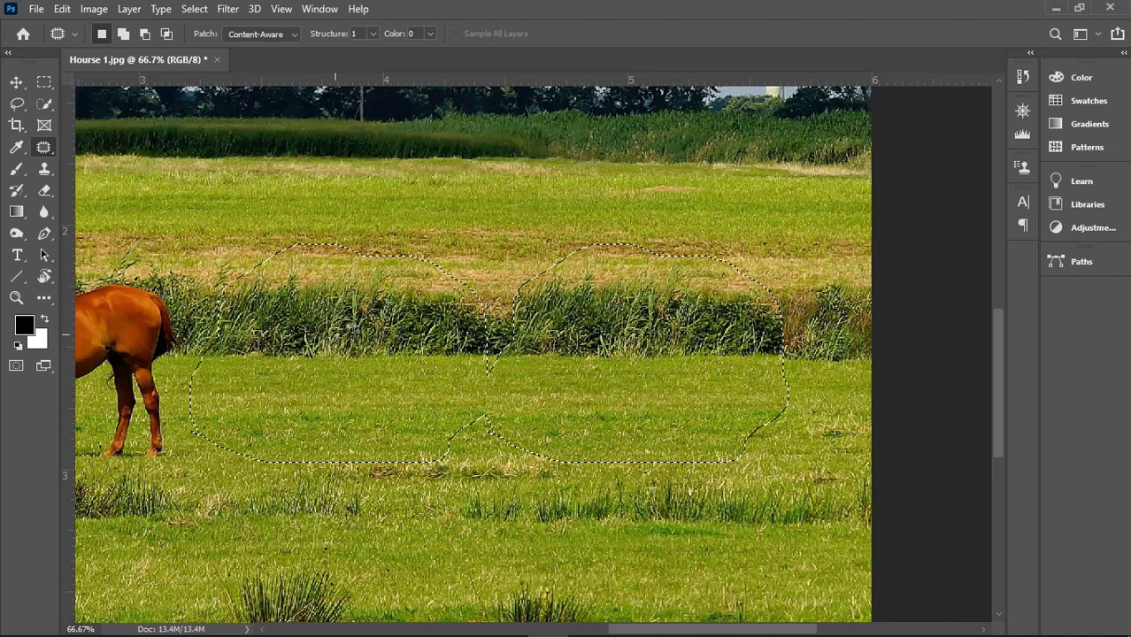
drag(336, 328, 350, 327)
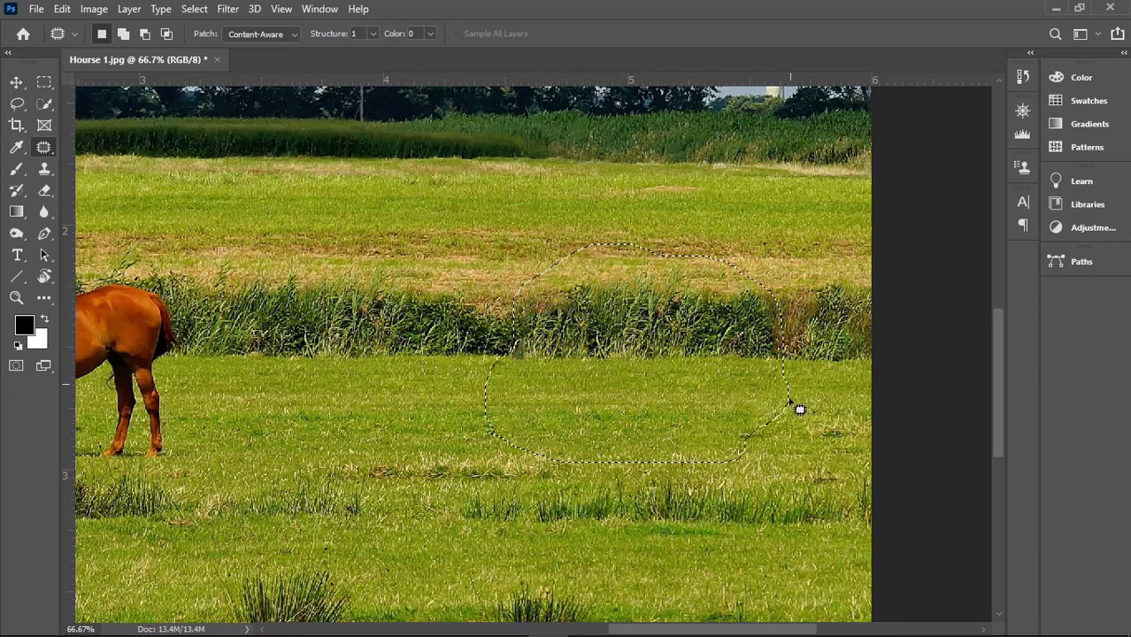
key(ctrl+h)
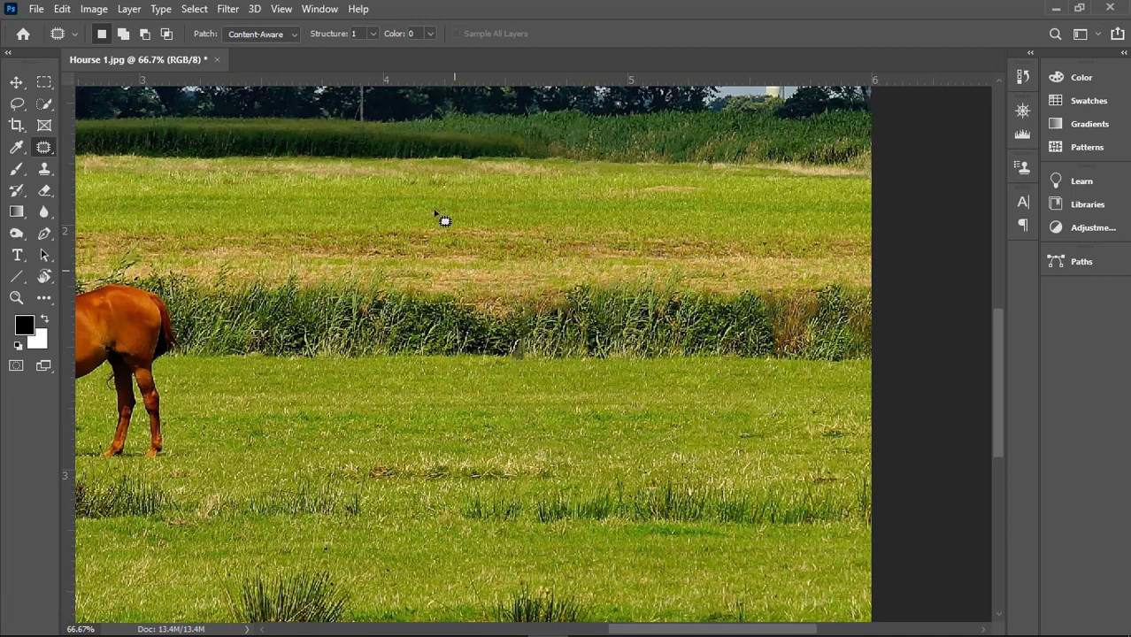
click(372, 34)
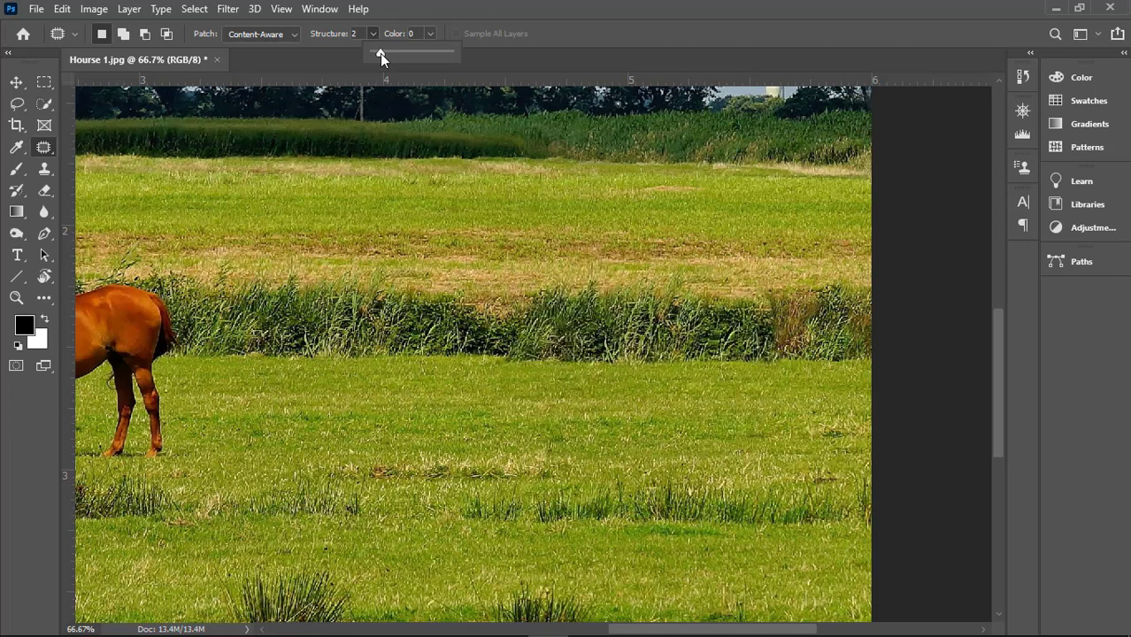
Step: Try Color values 10, 9 and 1, settling the blend at Structure 4 and Color 2
drag(379, 53, 387, 56)
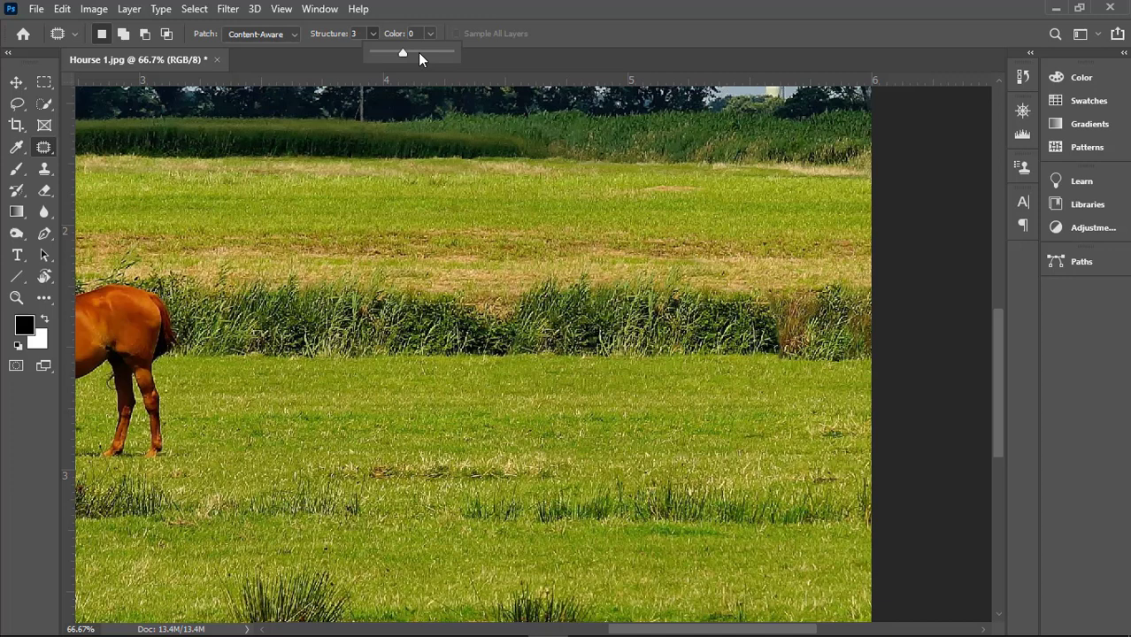
click(432, 33)
click(431, 34)
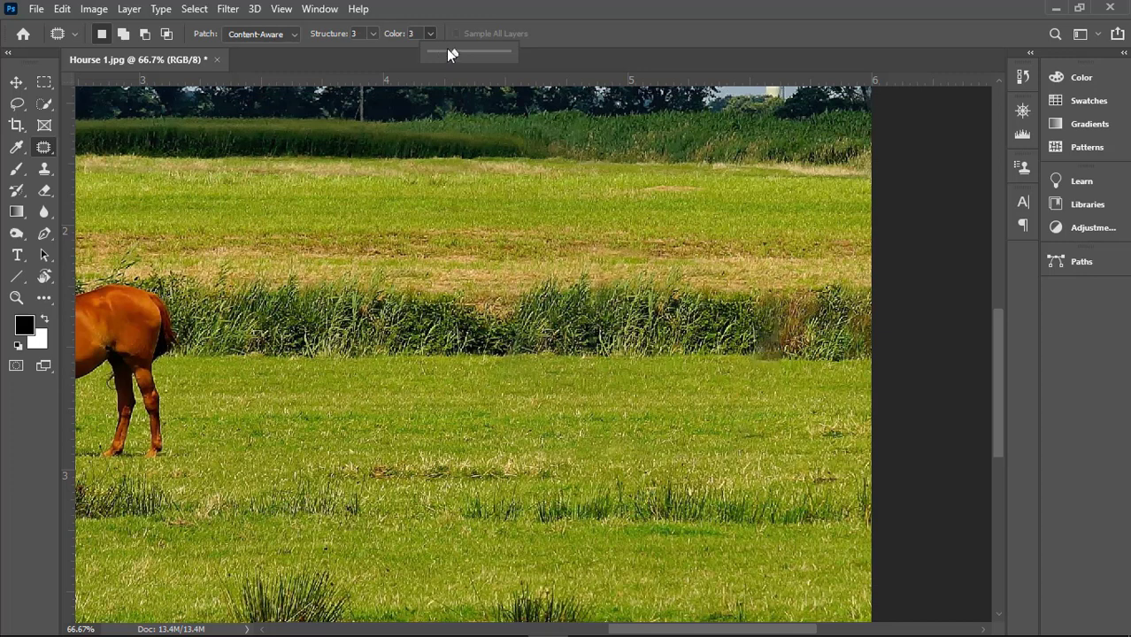
drag(444, 53, 506, 53)
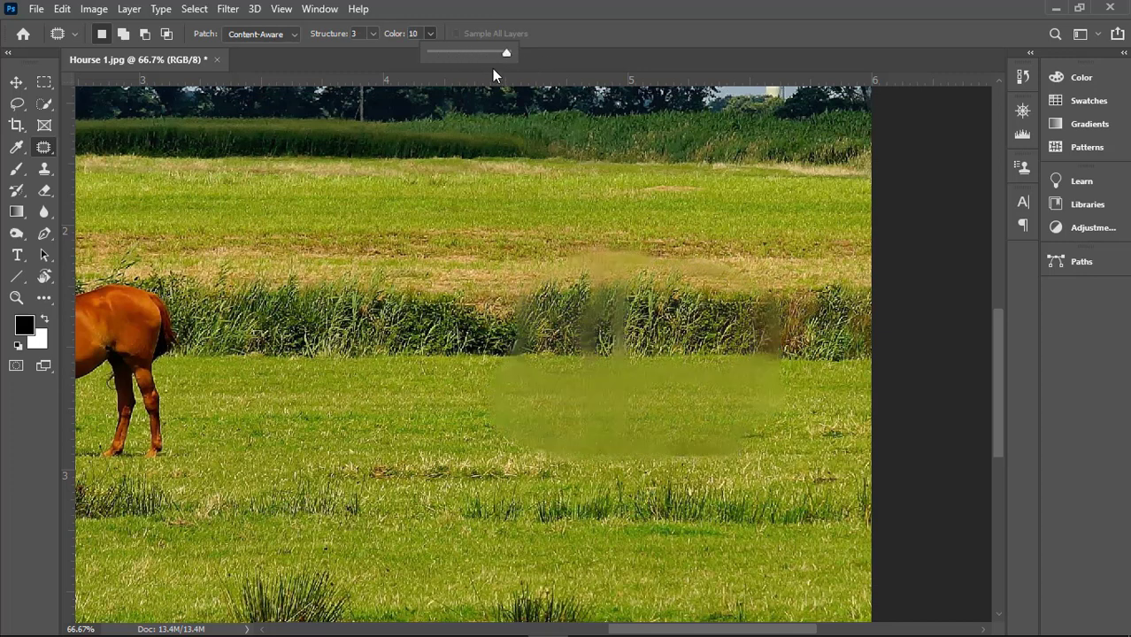
drag(501, 54, 496, 55)
drag(443, 53, 441, 54)
click(373, 37)
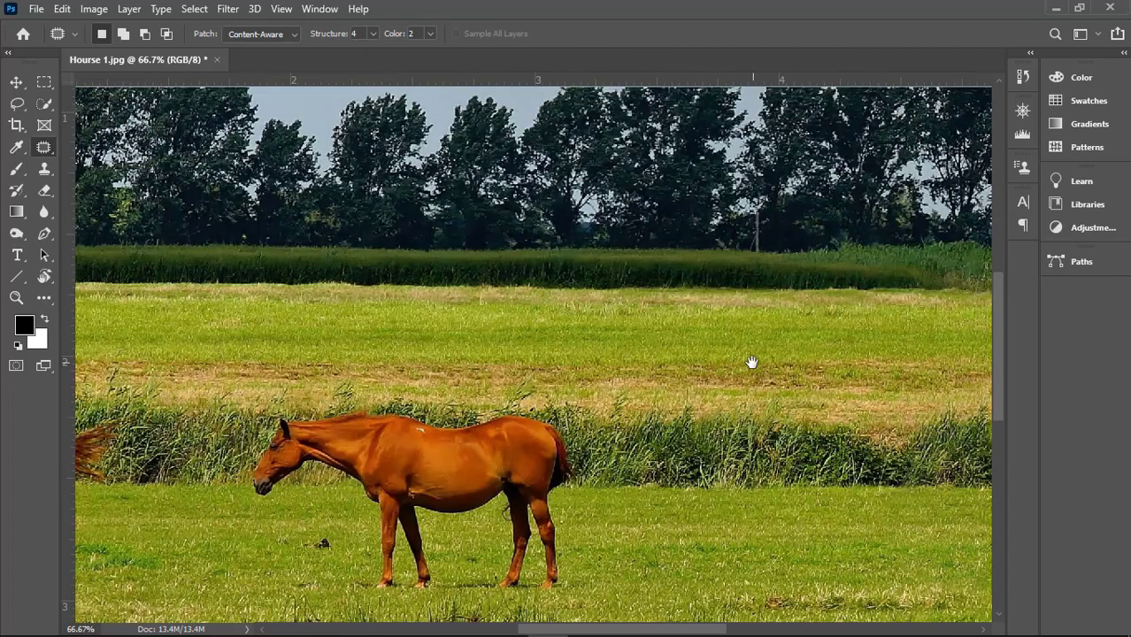
mouse_move(749, 361)
mouse_down()
mouse_move(538, 321)
mouse_move(478, 279)
mouse_up()
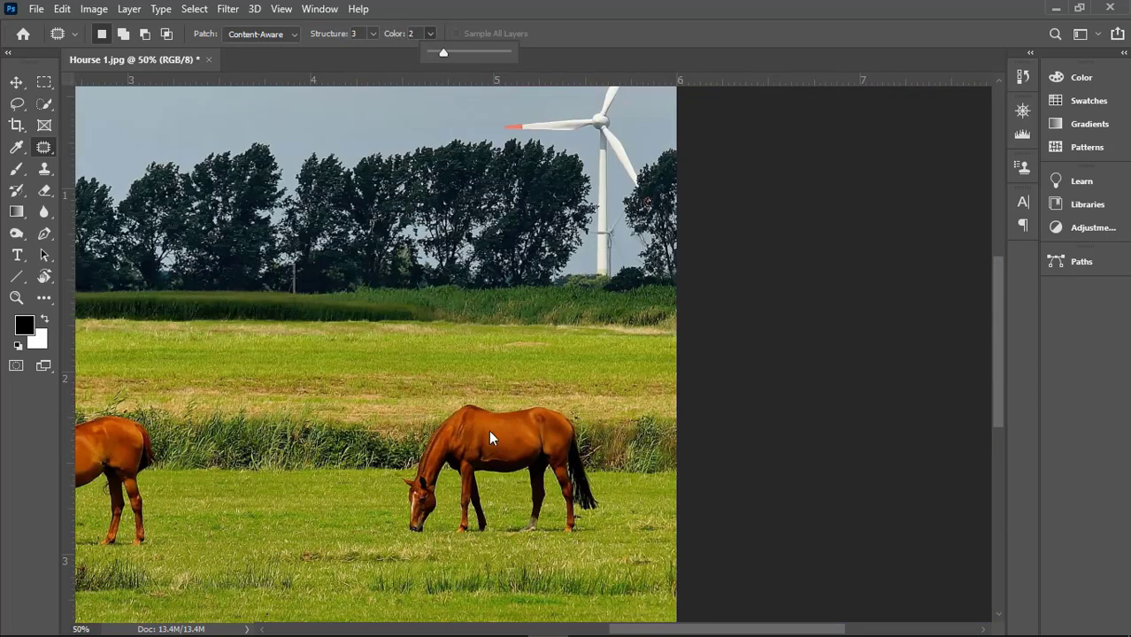
Step: Zoom out and drop the stray grass patch selection
drag(492, 437, 480, 459)
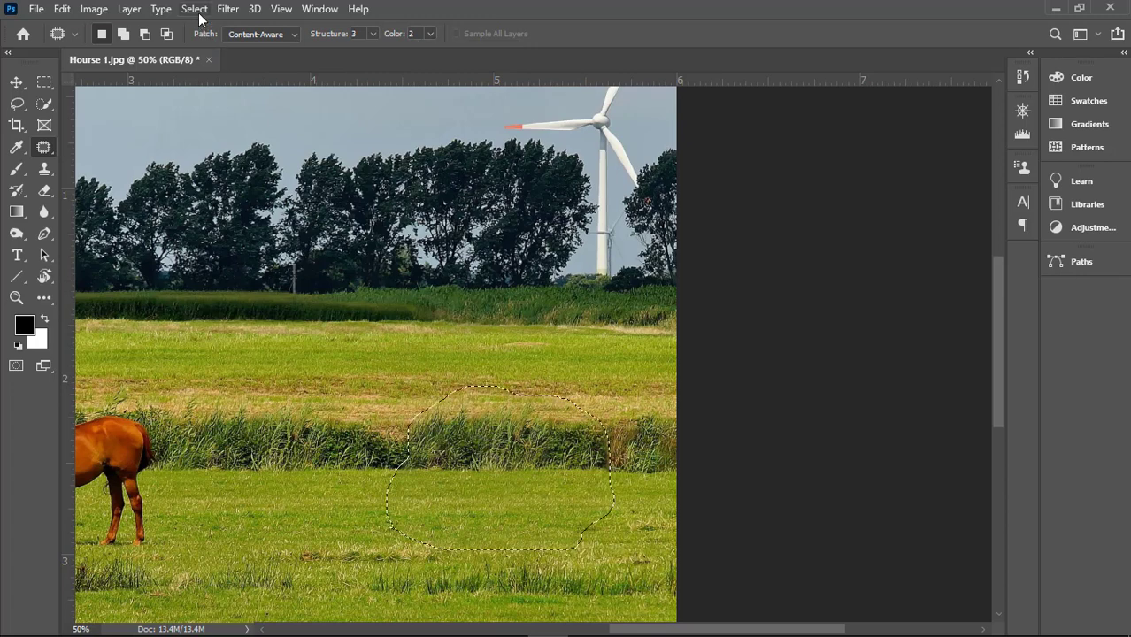
drag(609, 469, 580, 544)
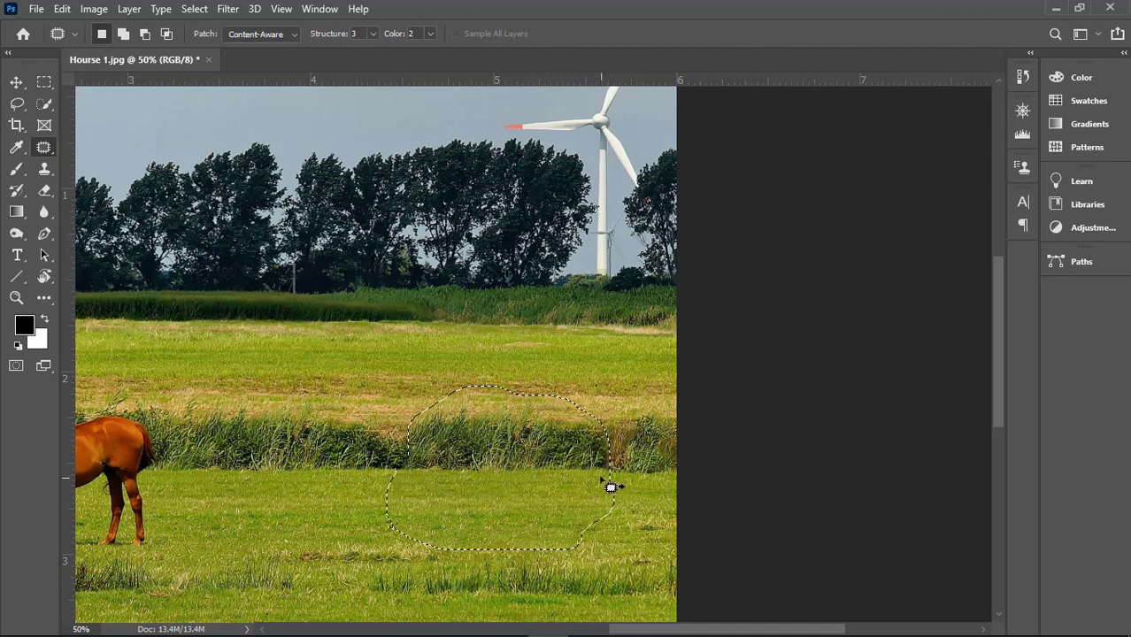
click(399, 97)
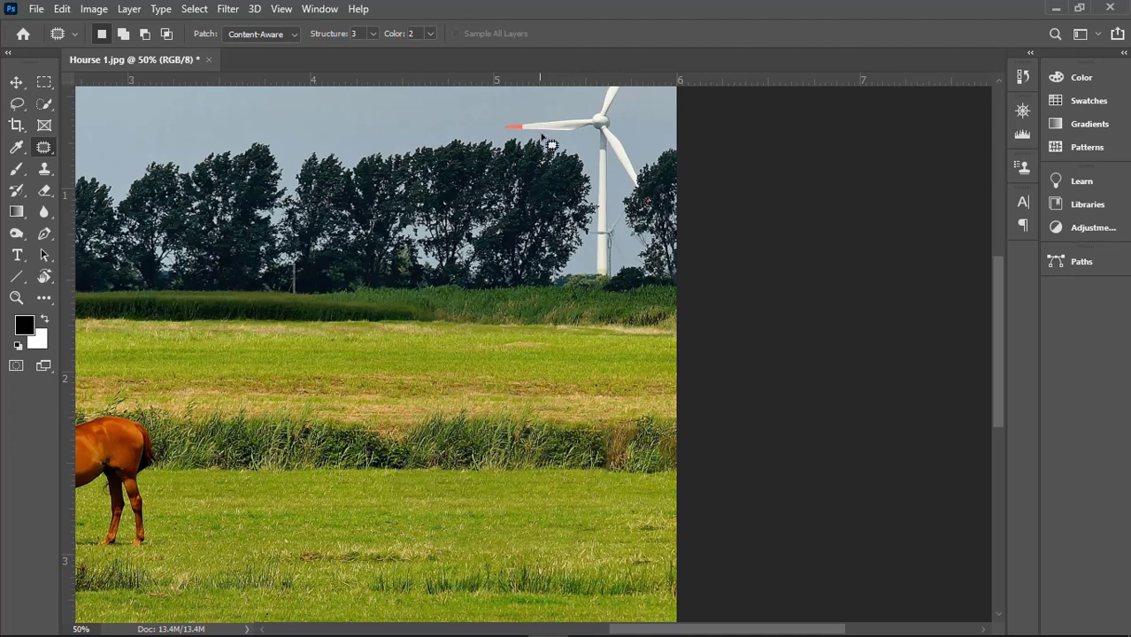
Step: Reset Structure to 1 and Color to 0, and pan the wind turbine into view
click(372, 33)
drag(371, 52, 326, 52)
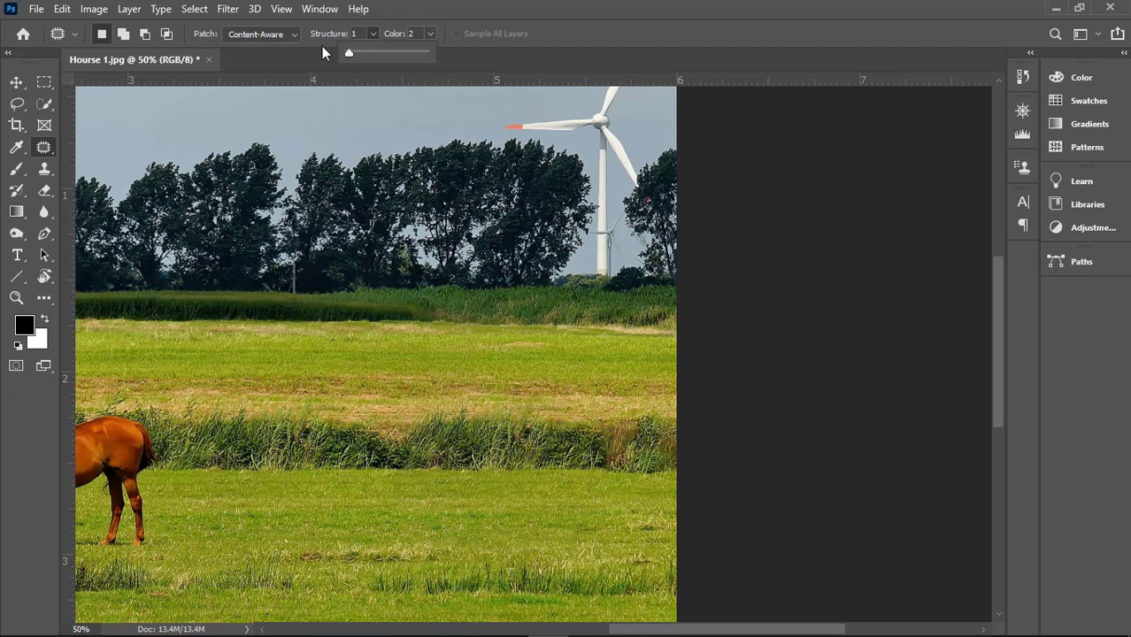
click(430, 33)
click(410, 51)
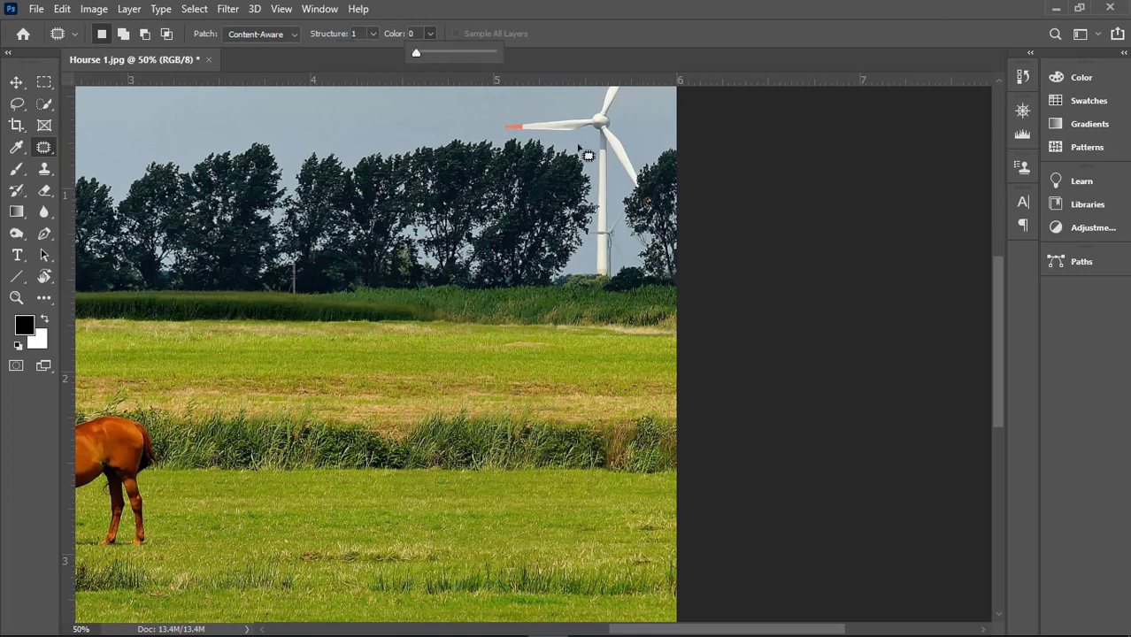
drag(567, 183, 575, 338)
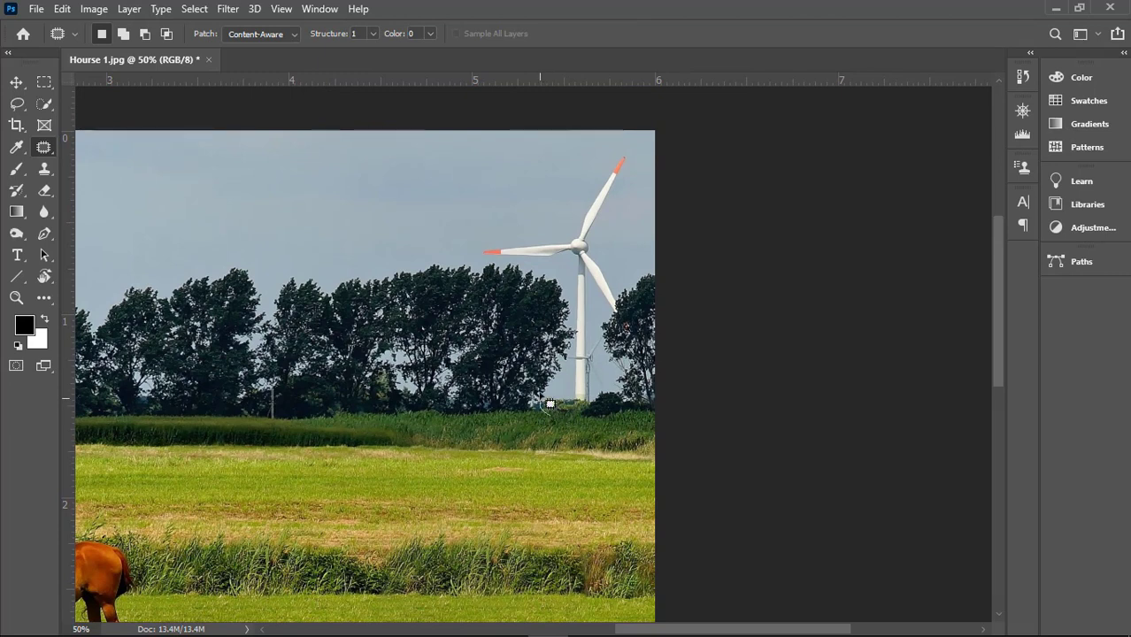
Step: Patch the wind turbine out with nearby sky and trees, then deselect
mouse_move(545, 412)
mouse_down()
mouse_move(504, 276)
mouse_move(553, 415)
mouse_up()
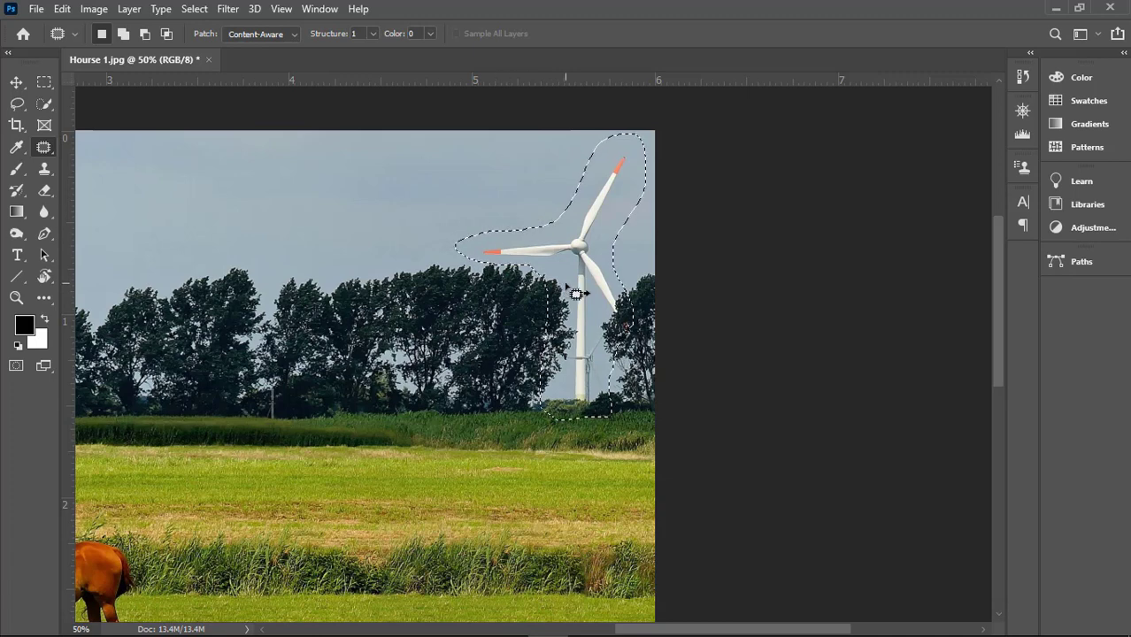
mouse_move(590, 291)
mouse_down()
mouse_move(563, 268)
mouse_move(469, 270)
mouse_up()
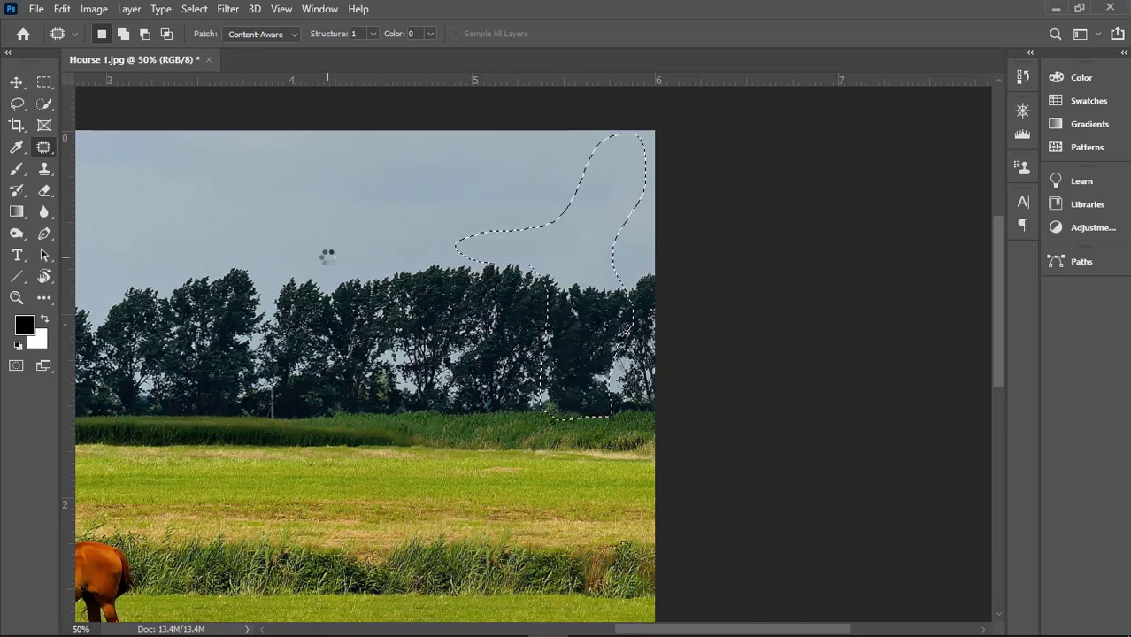
key(ctrl+d)
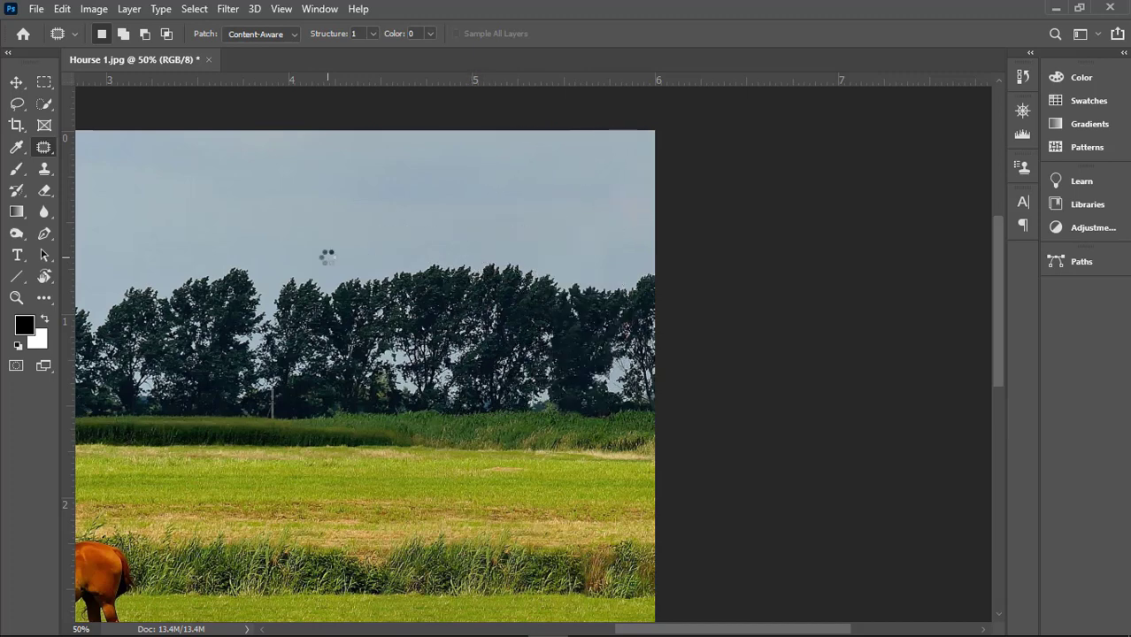
Step: Raise Color to 2 to re-blend the trees, then zoom out to the full photo
click(371, 35)
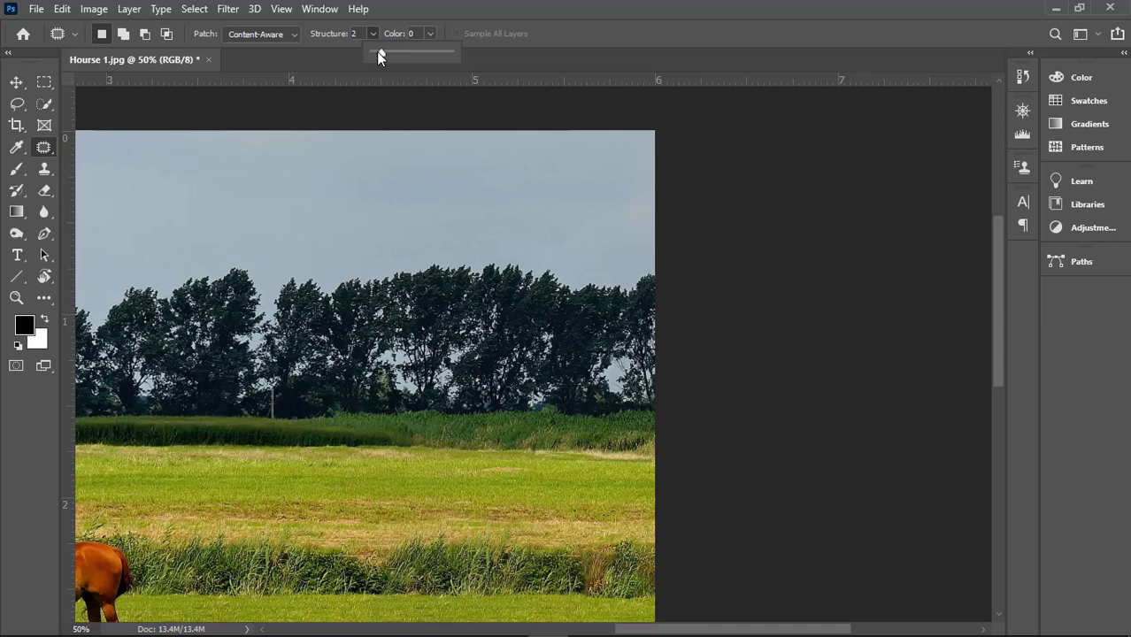
click(430, 35)
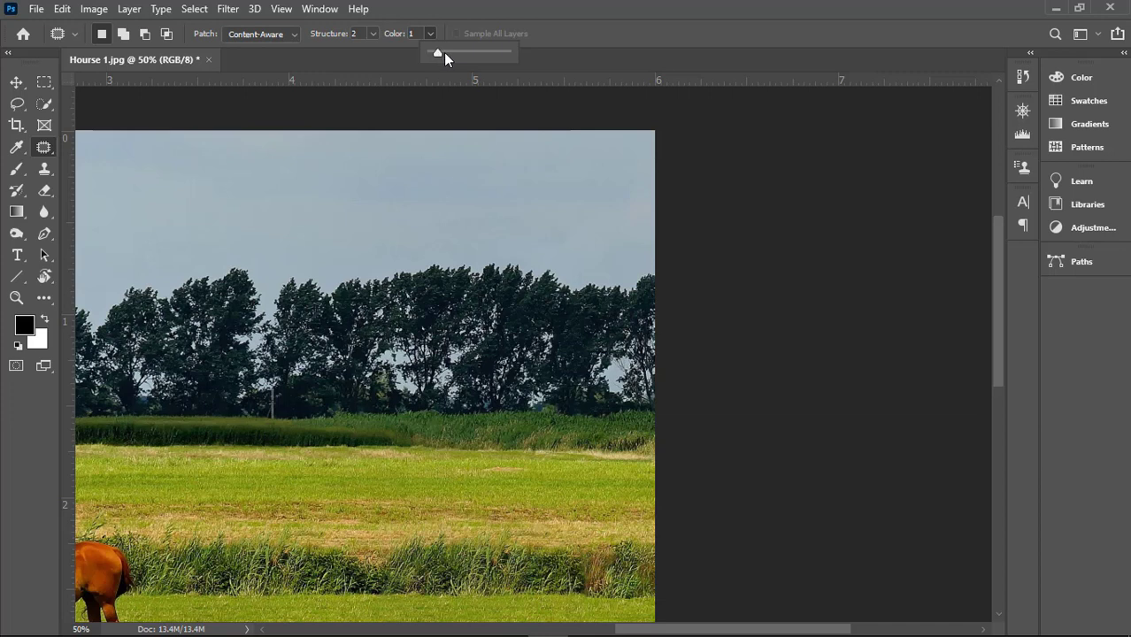
drag(443, 52, 461, 51)
key(ctrl+minus)
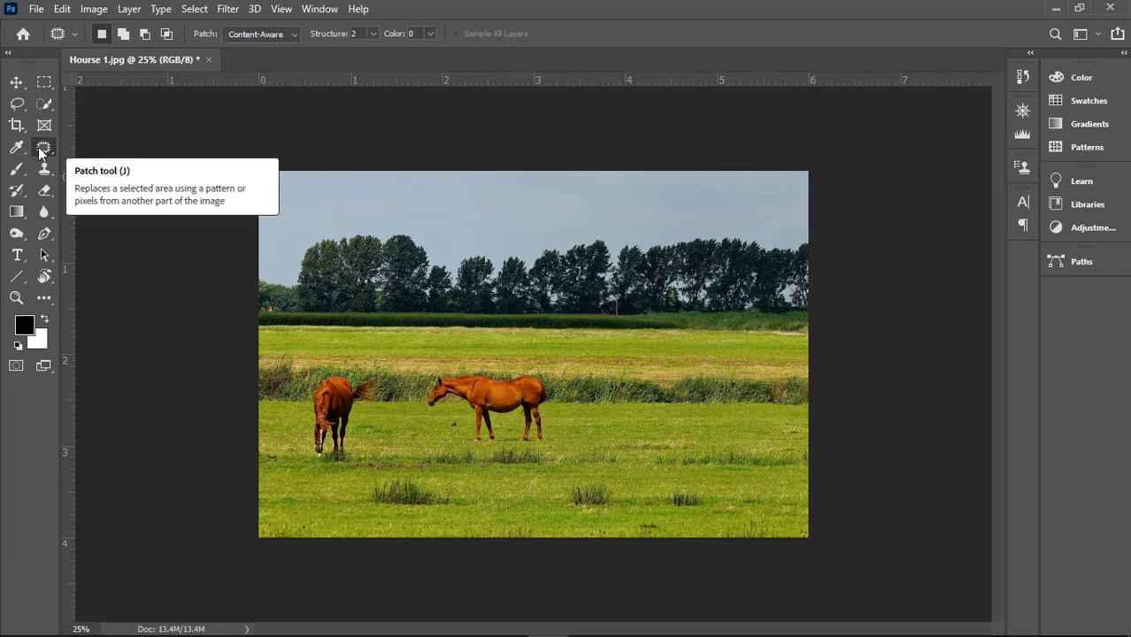
Step: Check the Patch mode list and keep it on Content-Aware
click(279, 34)
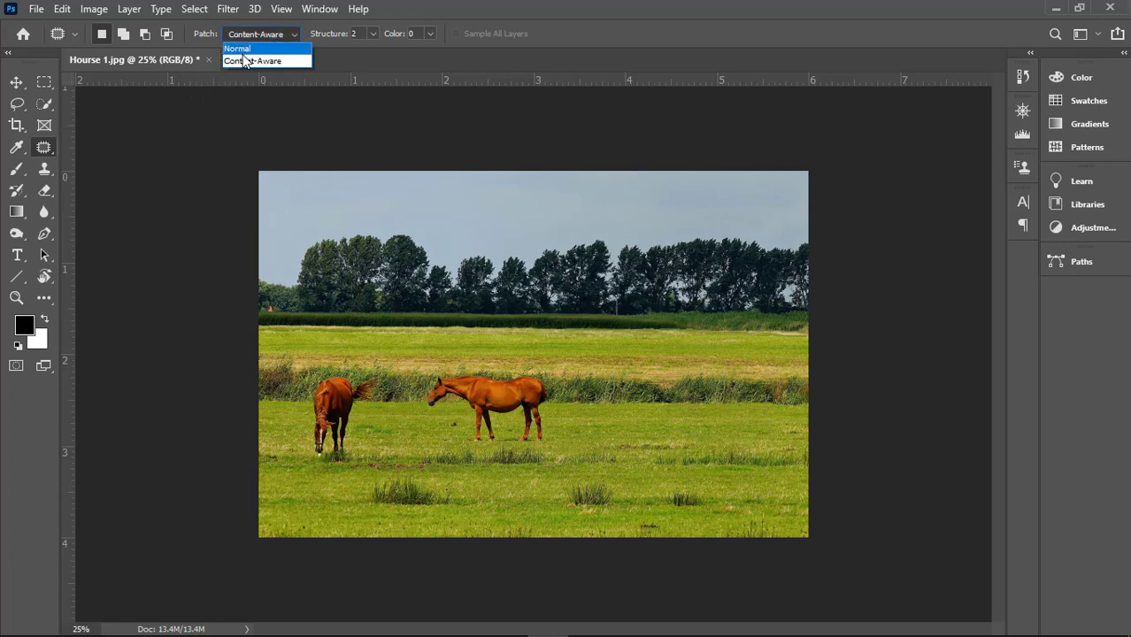
click(246, 60)
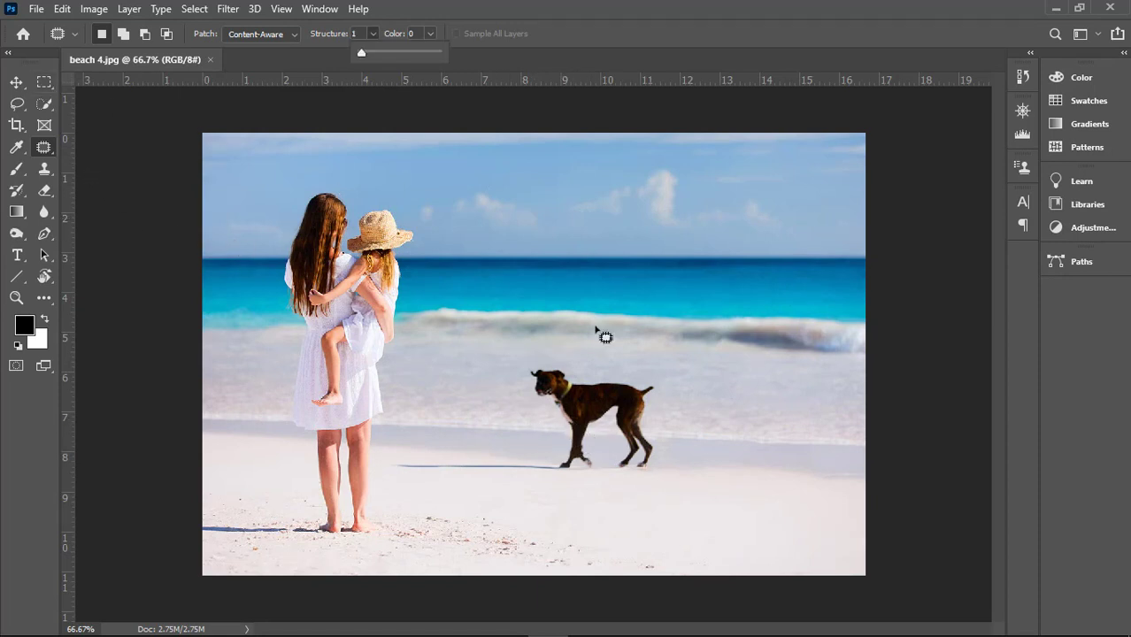
Step: Lasso the dog and its shadow, Content-Aware fill the selection, then deselect
click(16, 103)
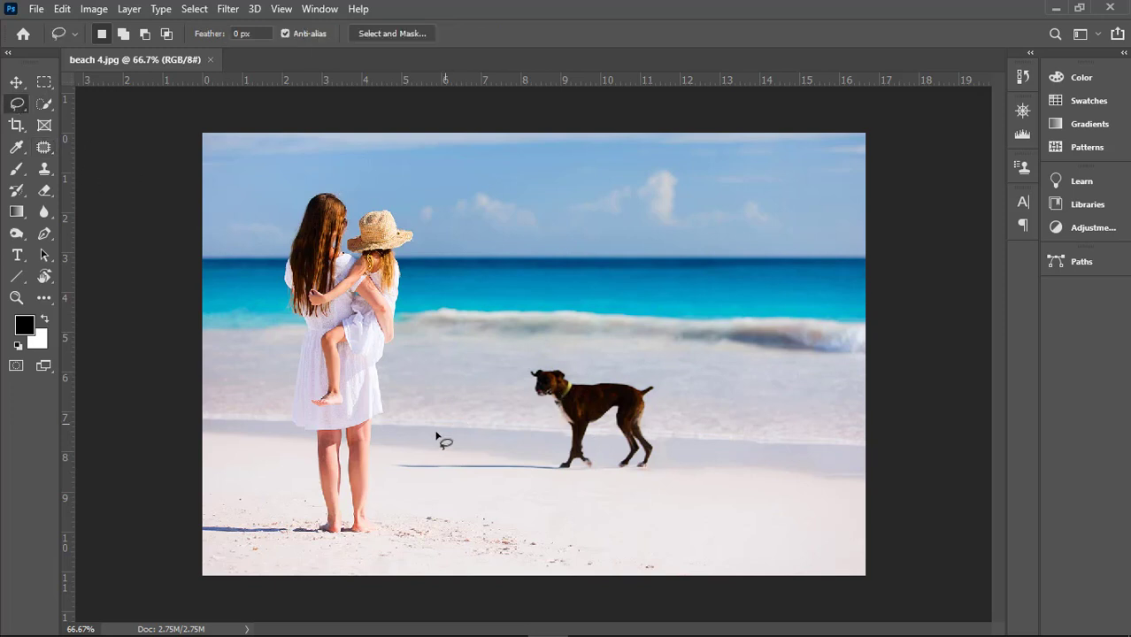
mouse_move(403, 481)
mouse_down()
mouse_move(582, 488)
mouse_move(651, 474)
mouse_move(672, 450)
mouse_move(666, 399)
mouse_move(538, 361)
mouse_move(538, 417)
mouse_move(480, 459)
mouse_move(397, 454)
mouse_move(389, 476)
mouse_up()
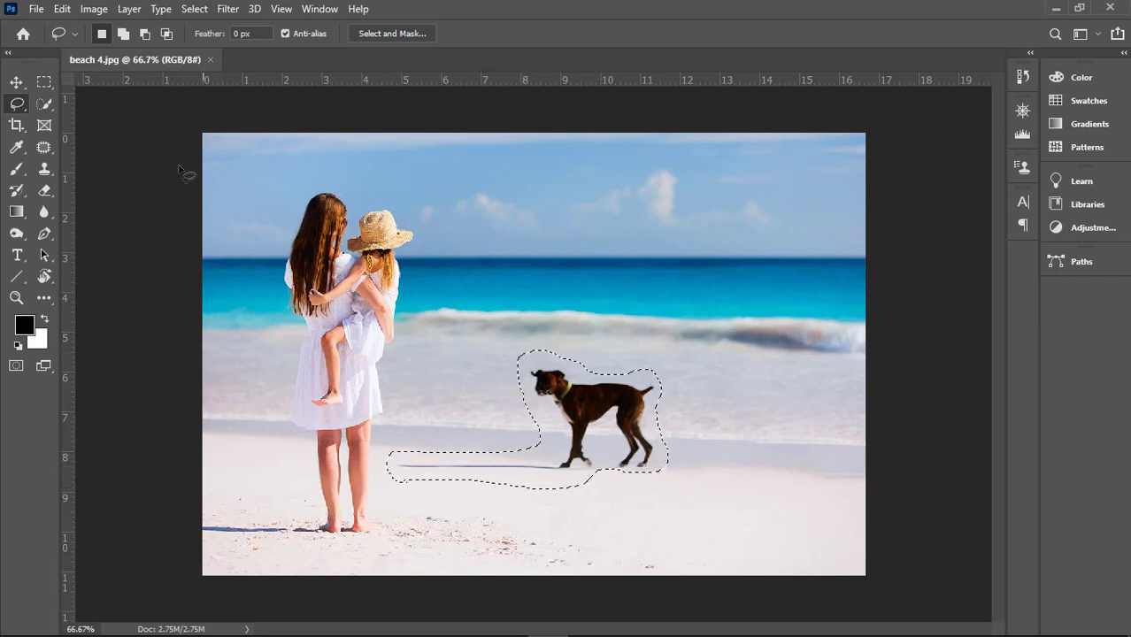
click(62, 9)
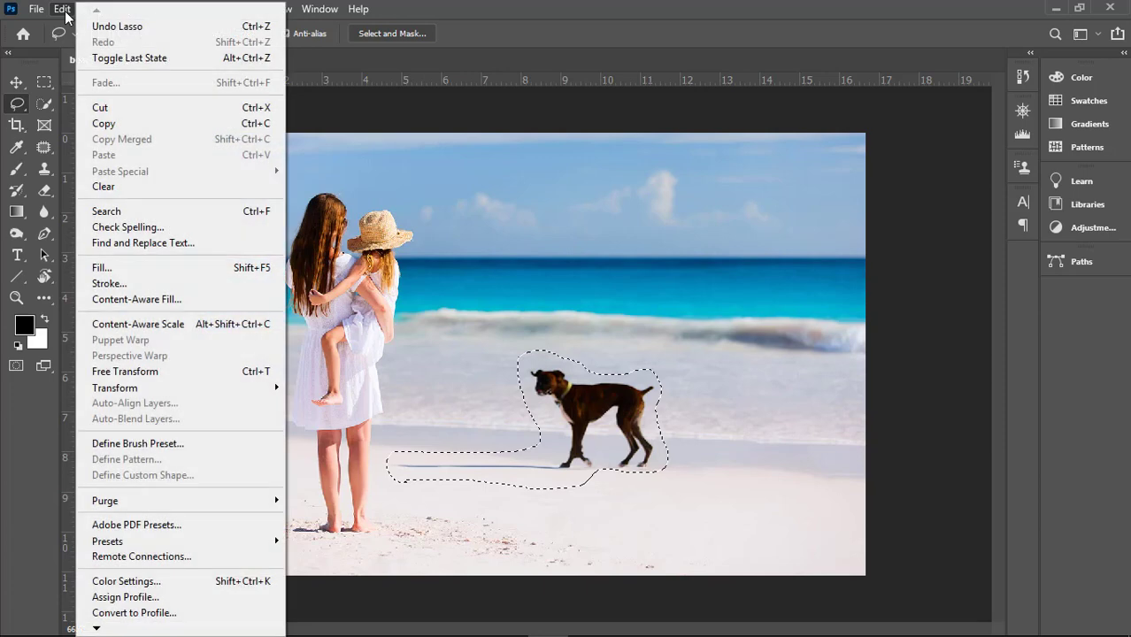
click(124, 267)
click(553, 111)
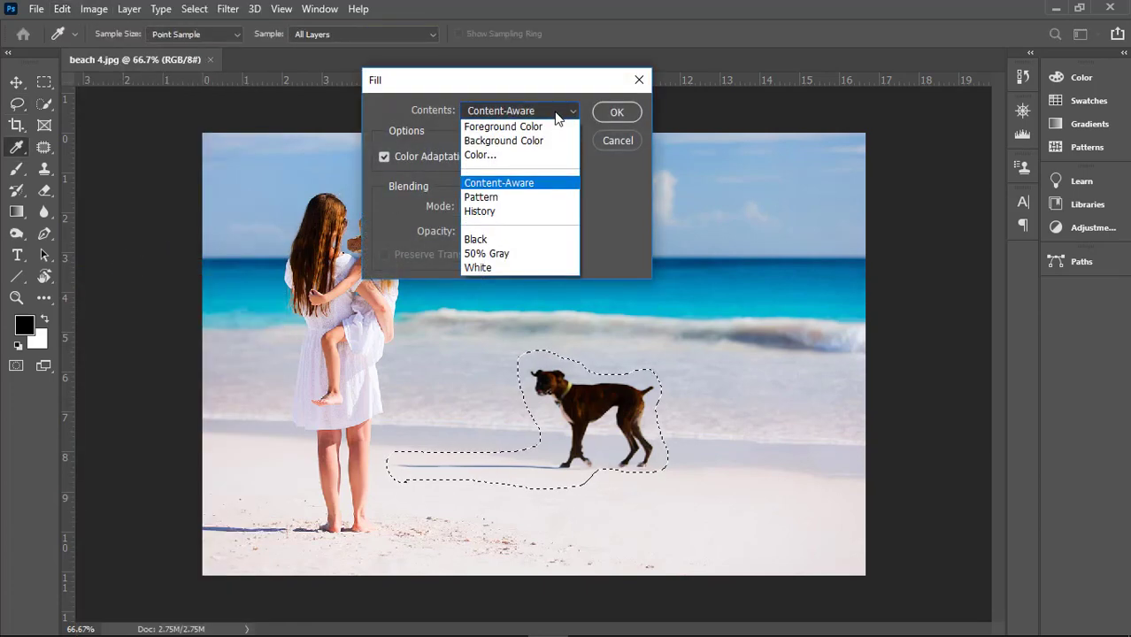
click(493, 183)
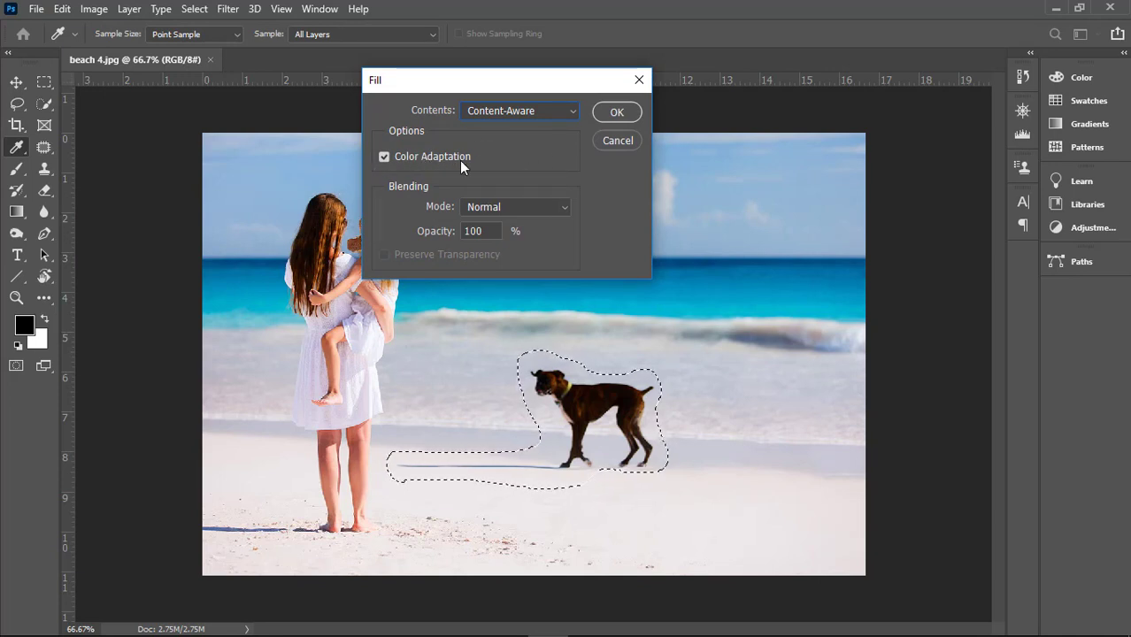
click(608, 116)
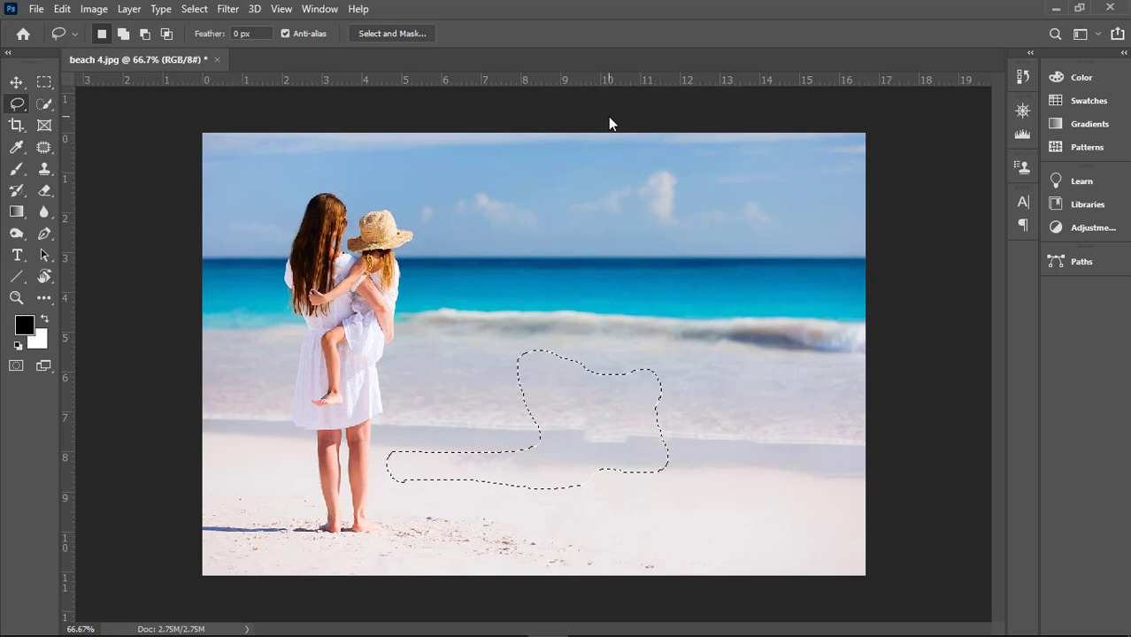
key(ctrl+d)
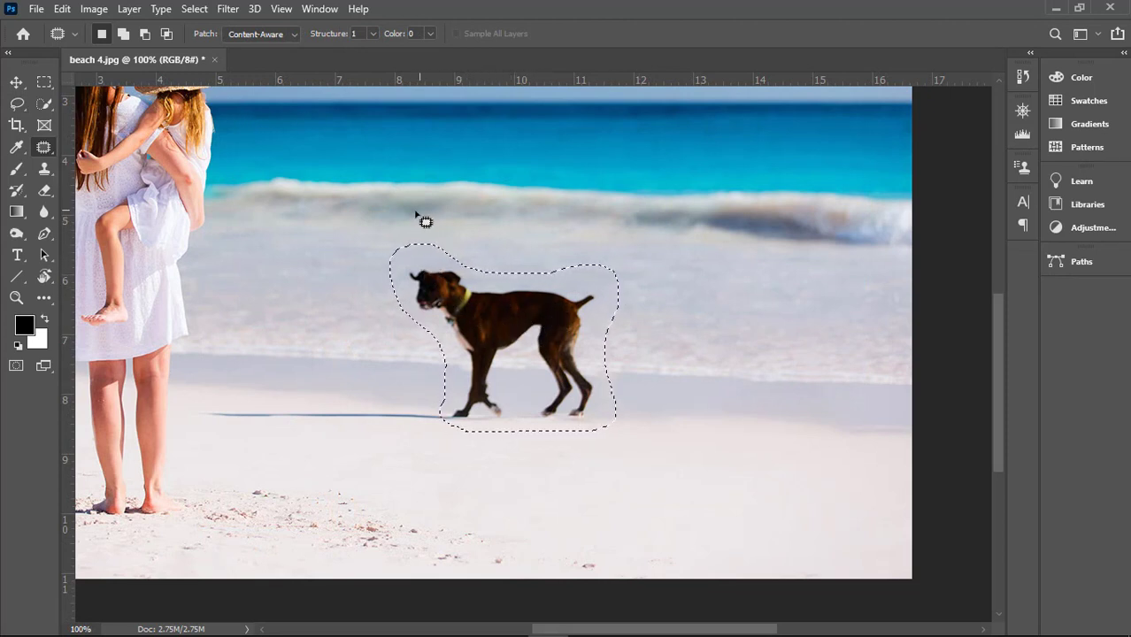
Step: Patch the dog out by dragging its selection onto clean beach beside it
drag(511, 330, 698, 335)
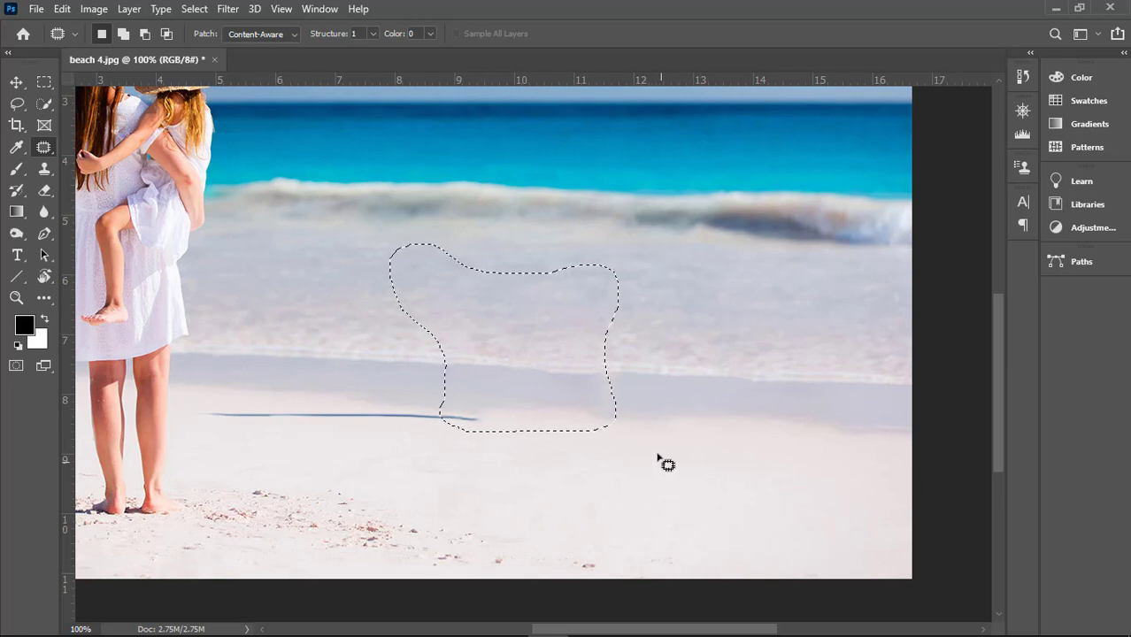
key(ctrl+h)
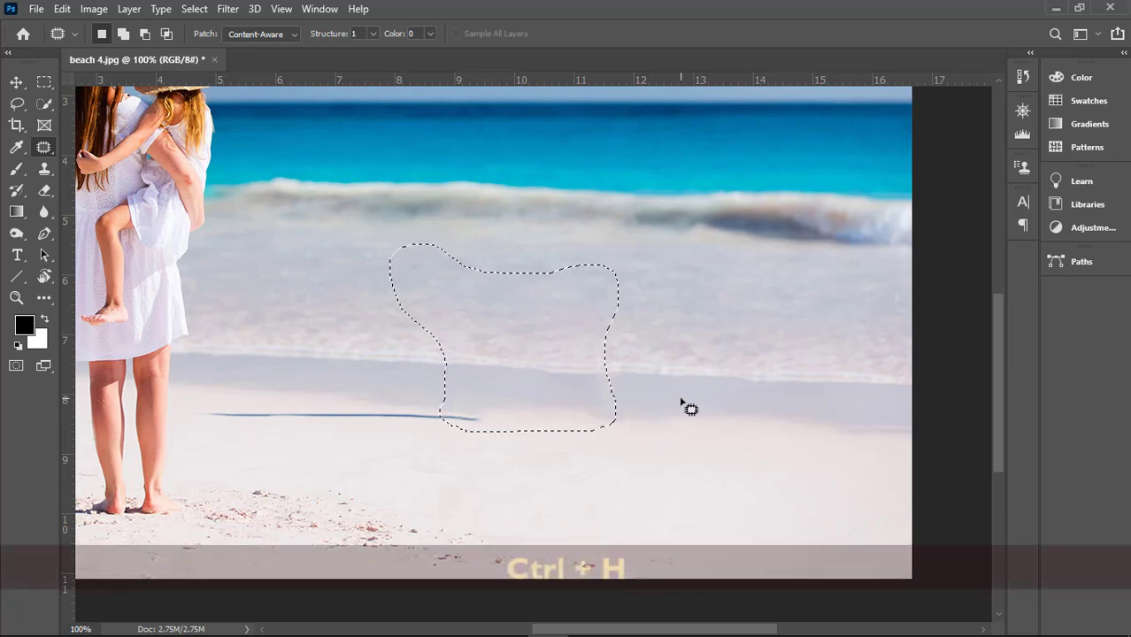
key(ctrl+h)
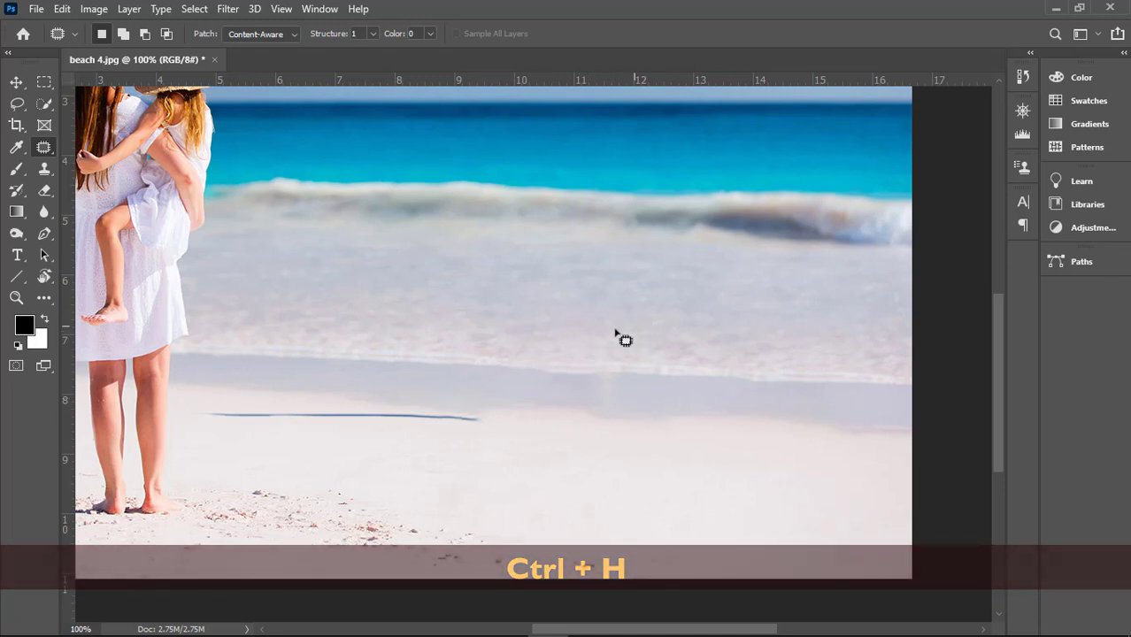
Step: Set the patch blend to Structure 3 and Color 8, then fit the photo in view
click(373, 34)
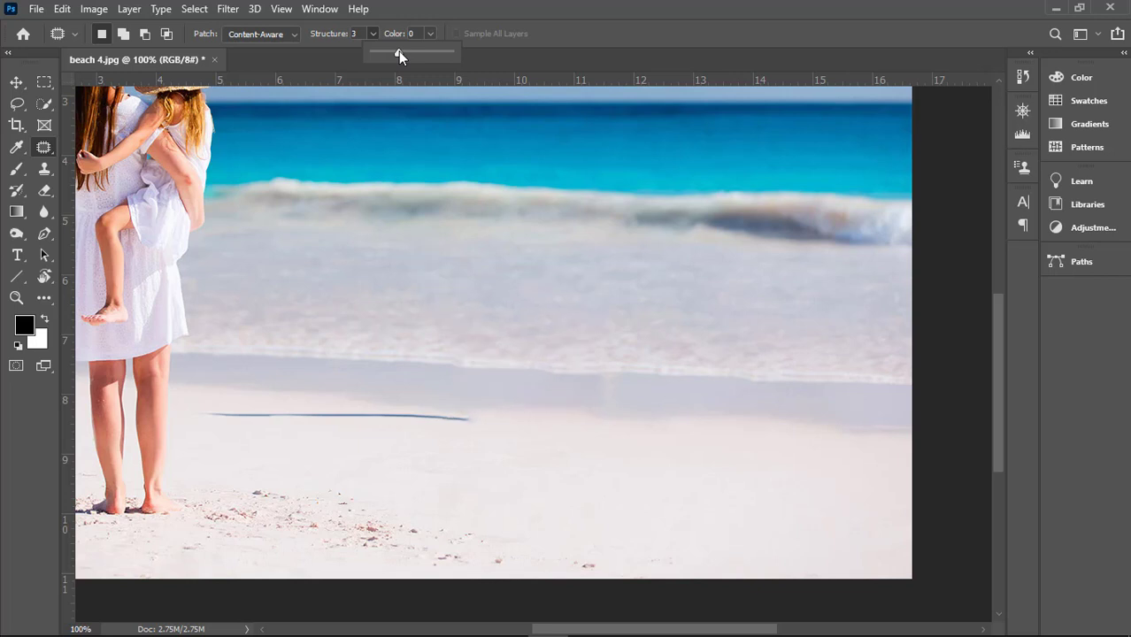
click(431, 33)
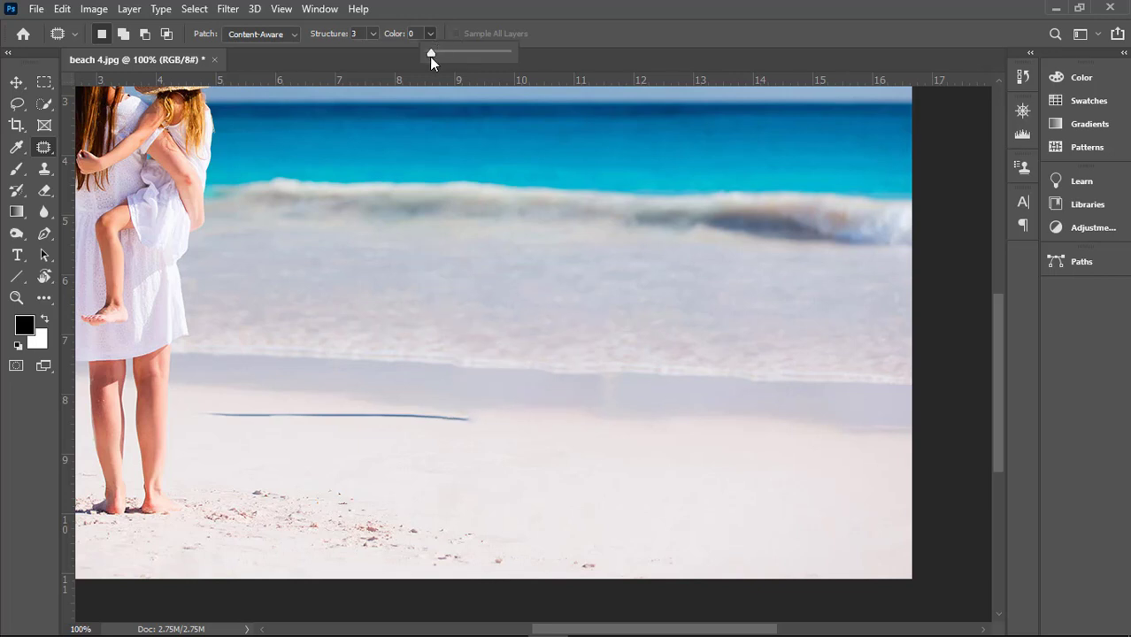
drag(437, 53, 442, 52)
mouse_move(474, 53)
mouse_down()
mouse_move(512, 53)
mouse_move(493, 55)
mouse_up()
key(ctrl+0)
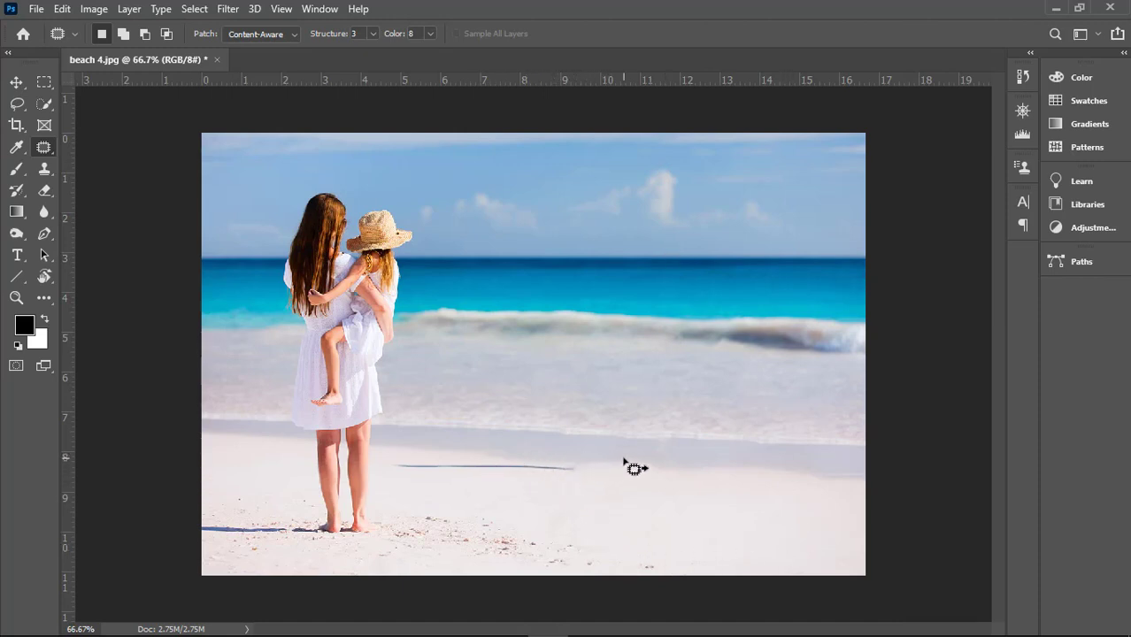
Step: Zoom in and outline the leftover shadow streak on the sand
key(ctrl+plus)
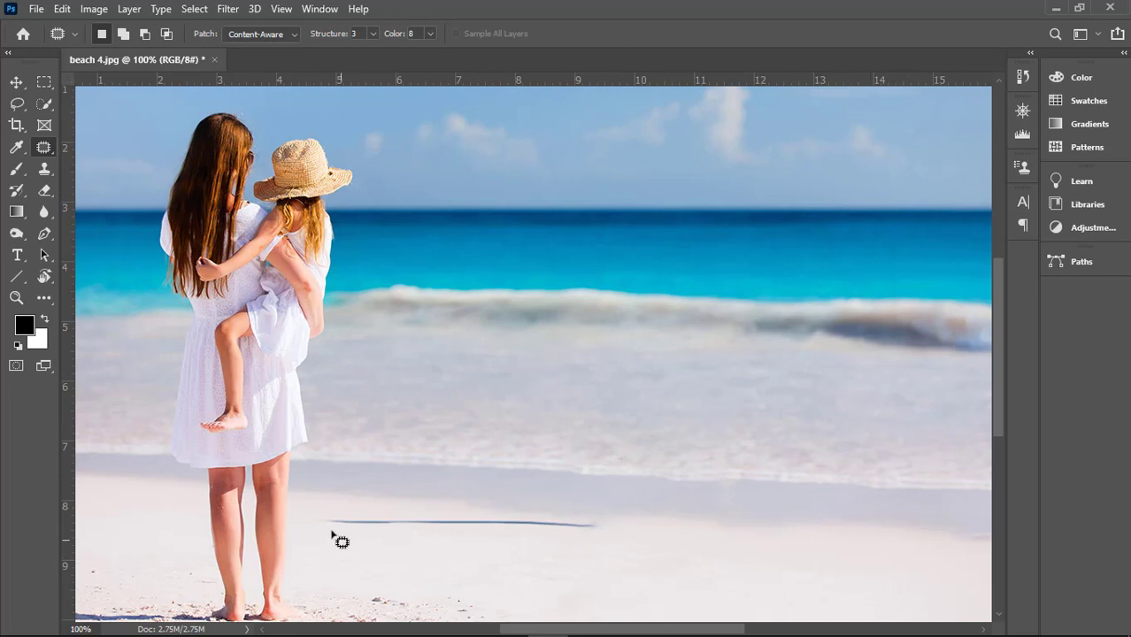
mouse_move(318, 511)
mouse_down()
mouse_move(439, 511)
mouse_move(568, 538)
mouse_up()
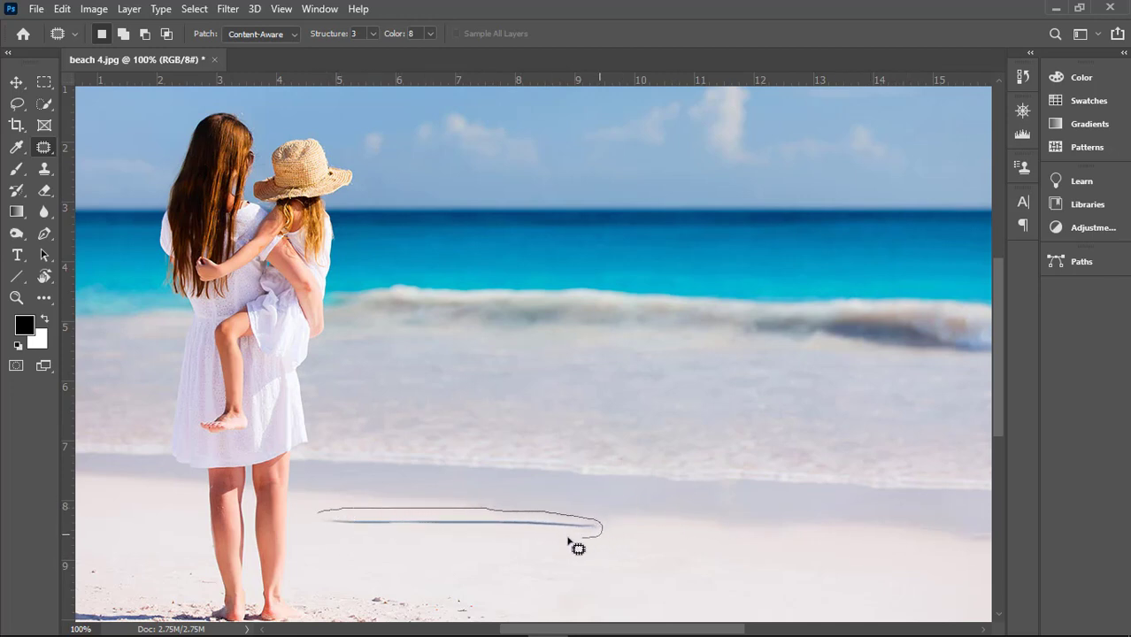
drag(568, 538, 316, 521)
Step: Patch the shadow streak with the clean sand to its right and deselect
click(429, 34)
mouse_move(427, 51)
mouse_down()
mouse_move(372, 55)
mouse_move(366, 40)
mouse_move(335, 54)
mouse_up()
click(368, 33)
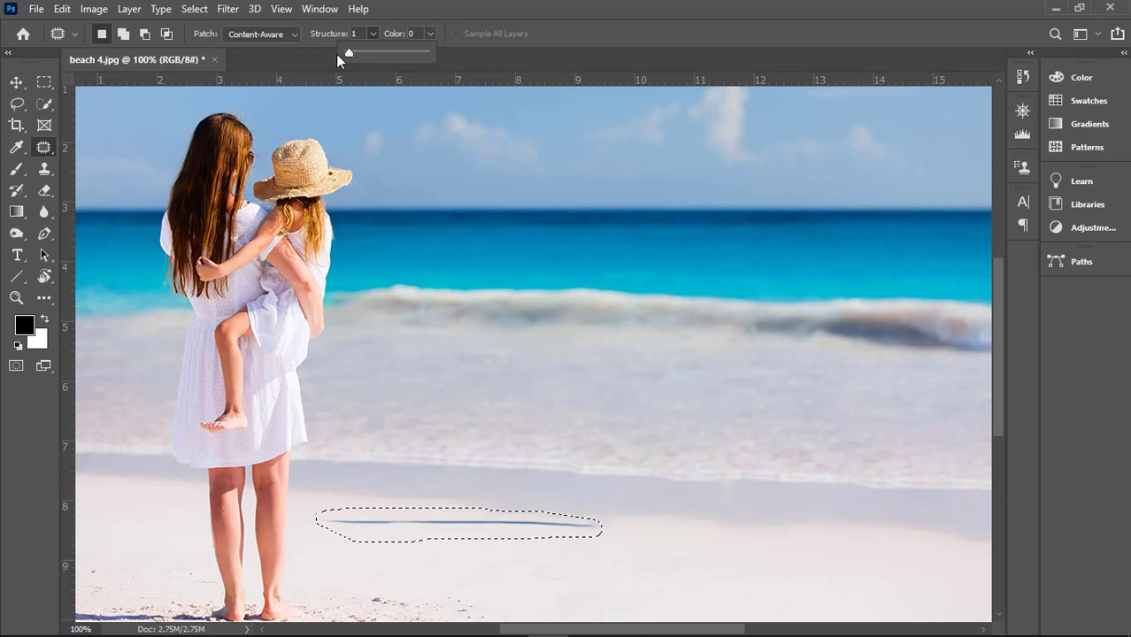
drag(482, 530, 726, 558)
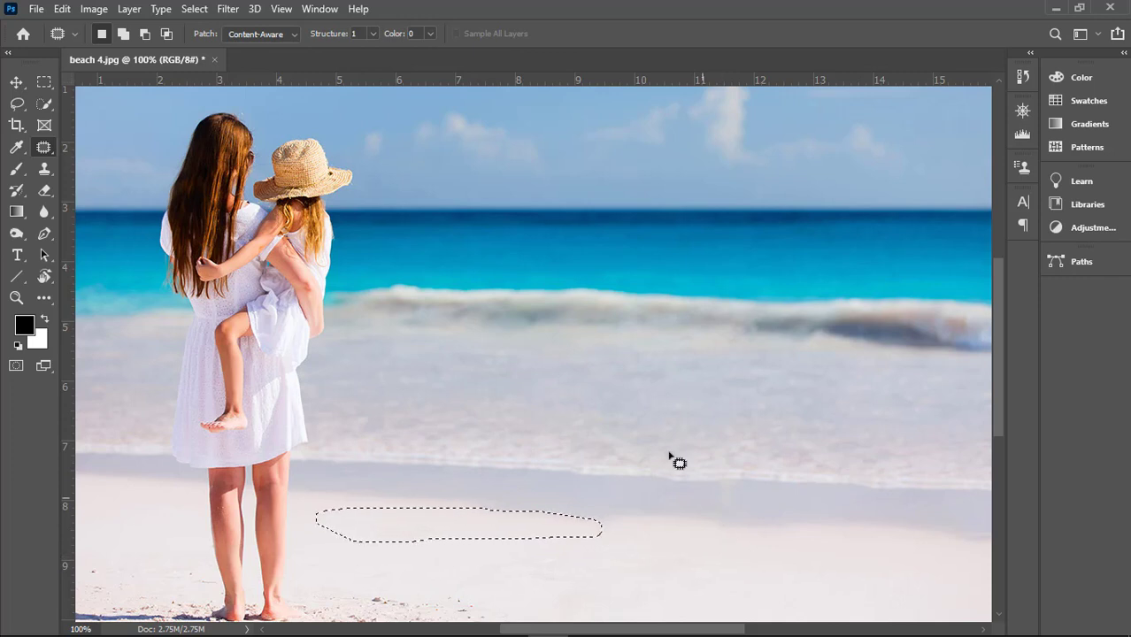
key(ctrl+d)
Step: Set the patch blend to Structure 2 and Color 1, then zoom out
click(372, 33)
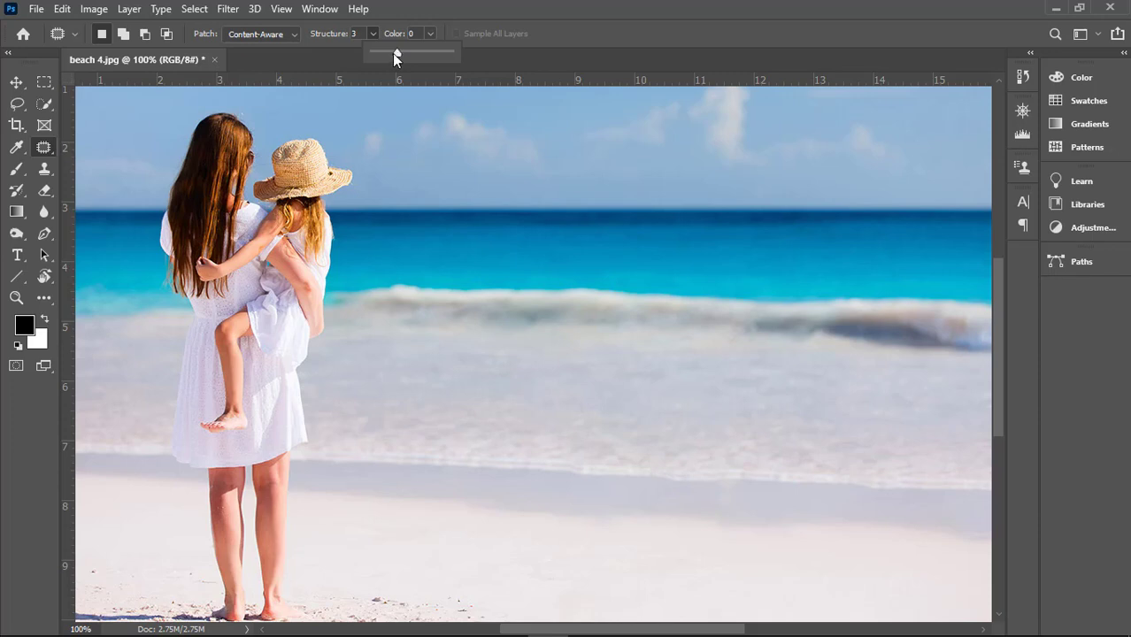
drag(394, 54, 383, 54)
click(431, 33)
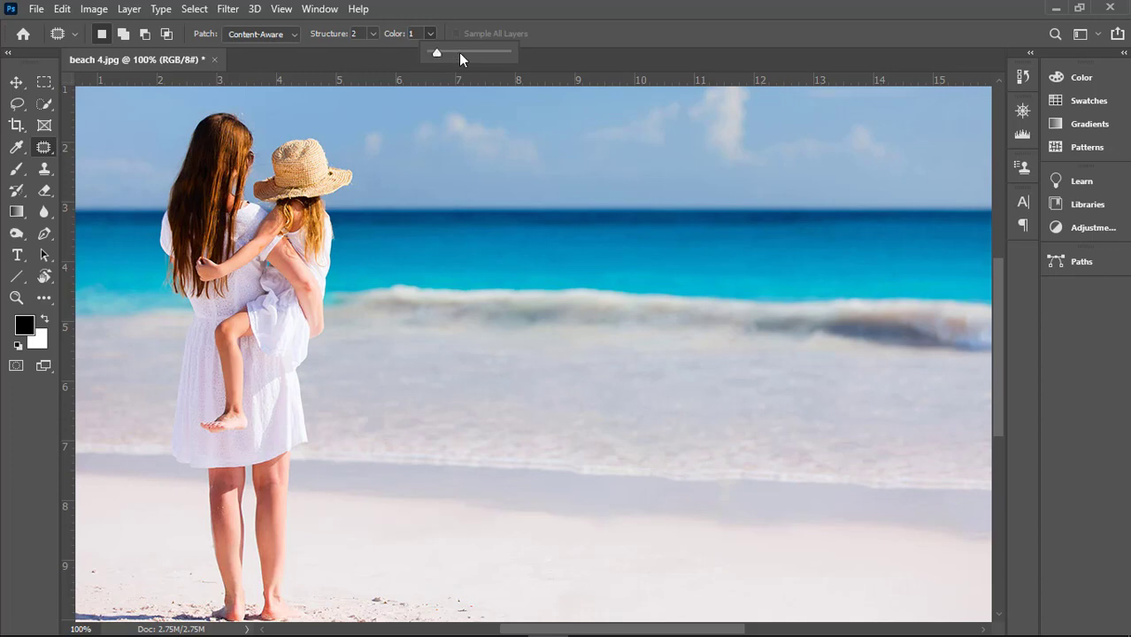
key(ctrl+minus)
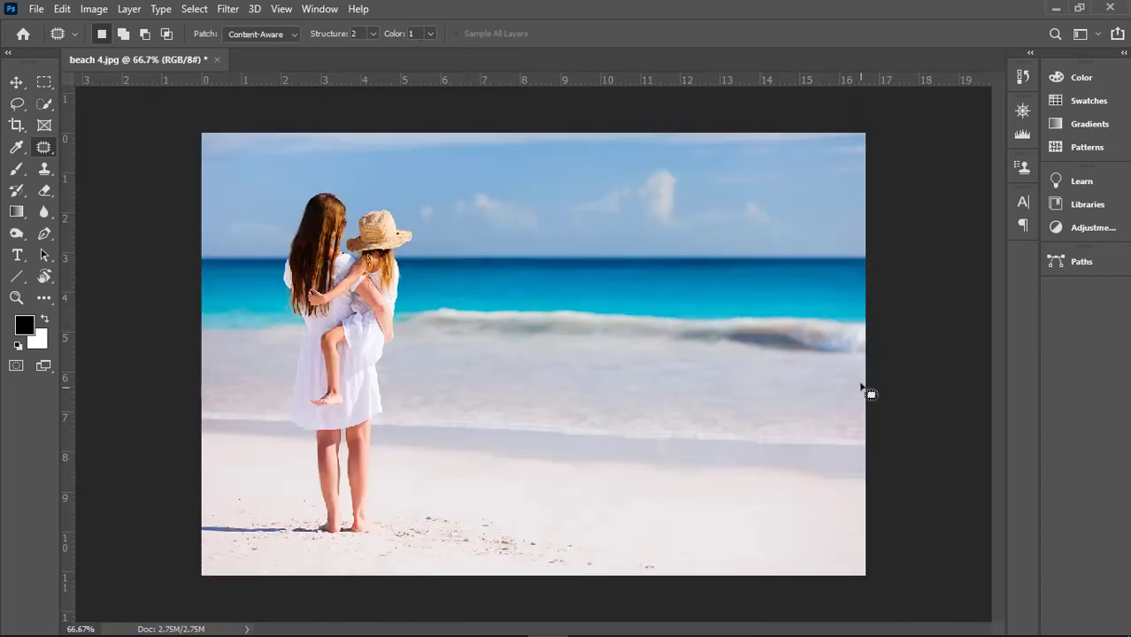
key(ctrl+minus)
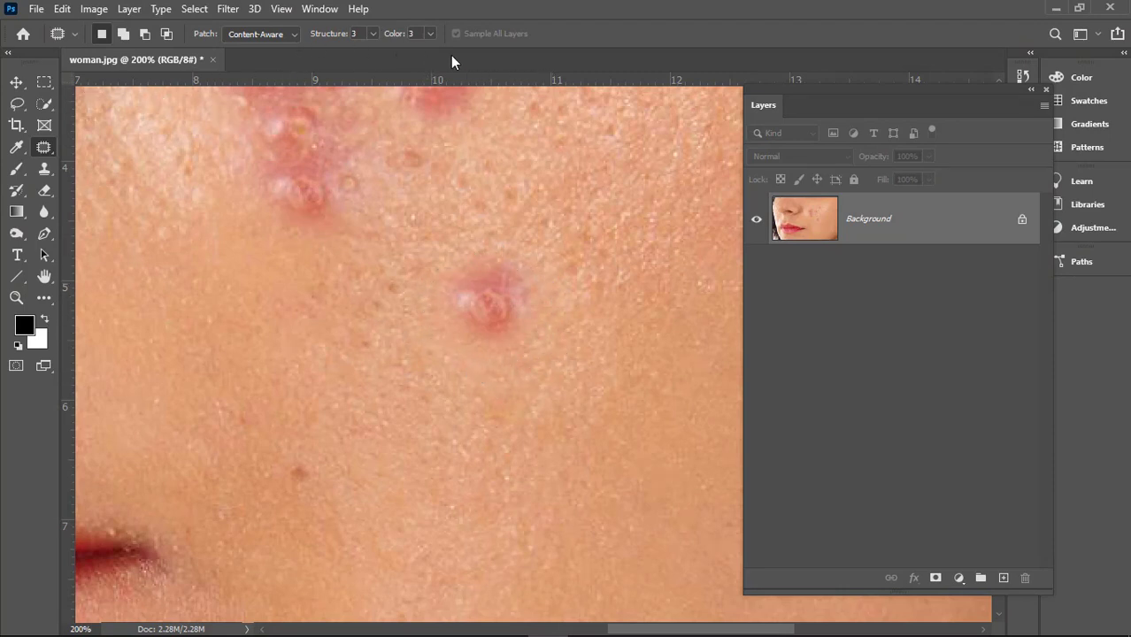
Step: Add an empty Layer 1 above woman.jpg's Background layer
click(1003, 576)
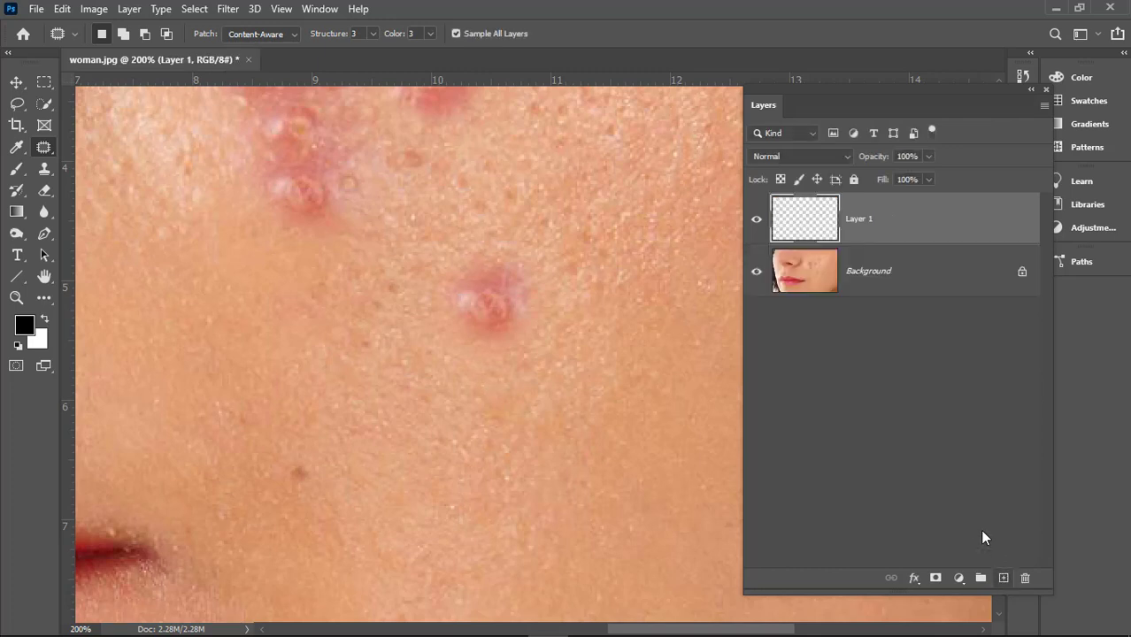
Step: In Content-Aware patch mode, circle the red cheek spot and drag it onto clean skin
click(253, 34)
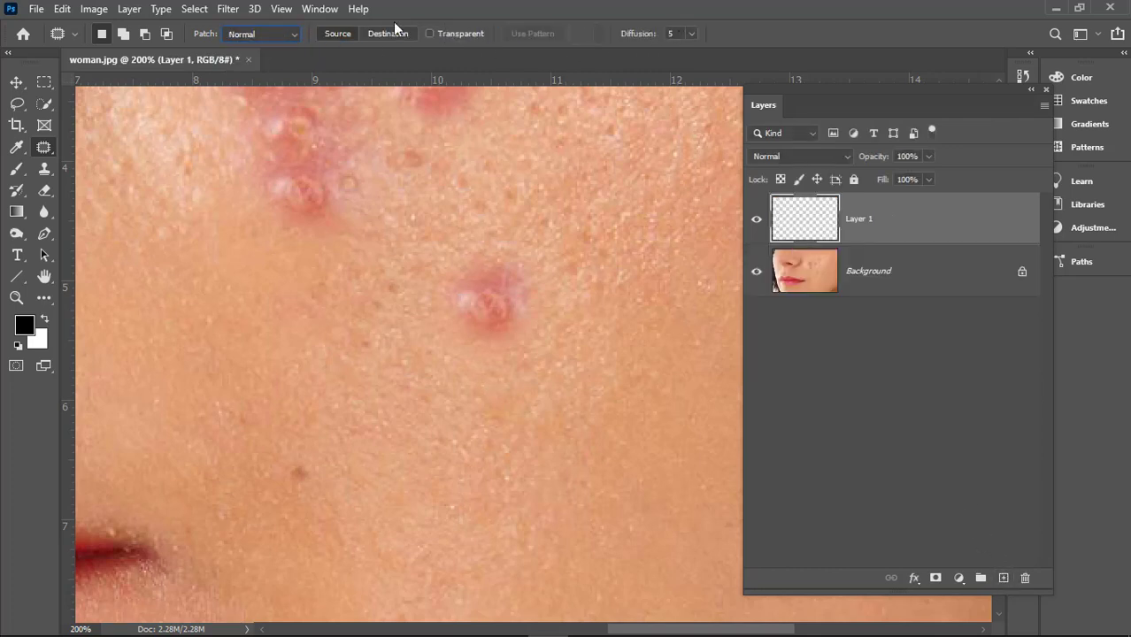
click(284, 33)
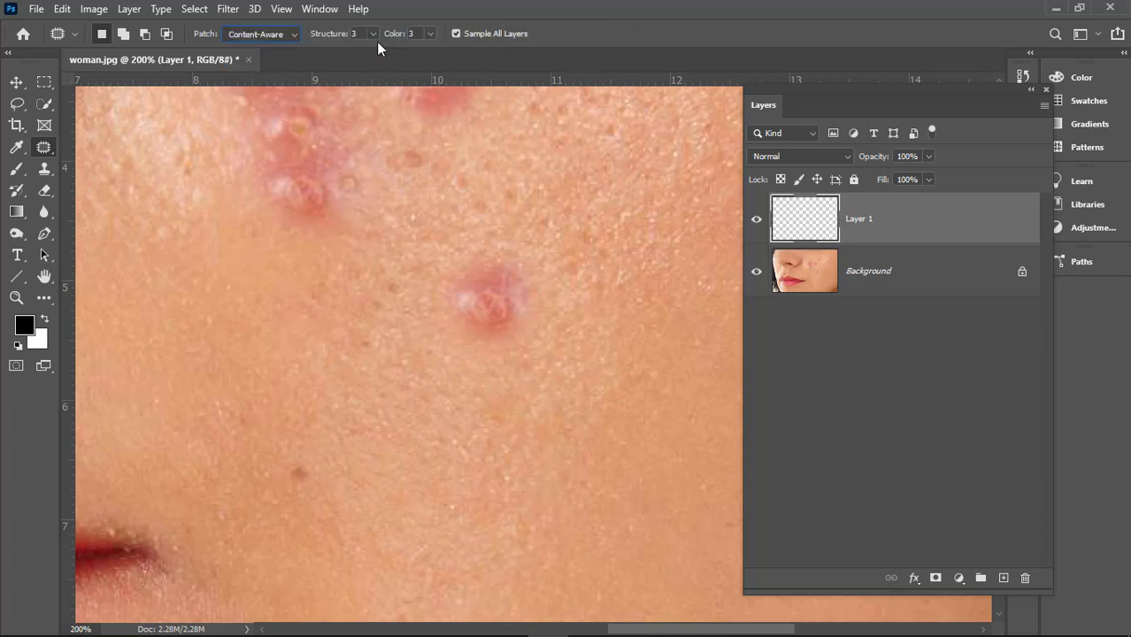
mouse_move(422, 270)
mouse_down()
mouse_move(512, 239)
mouse_move(559, 295)
mouse_move(531, 350)
mouse_move(457, 352)
mouse_move(415, 295)
mouse_move(422, 274)
mouse_up()
mouse_move(494, 295)
mouse_down()
mouse_move(580, 203)
mouse_move(575, 192)
mouse_up()
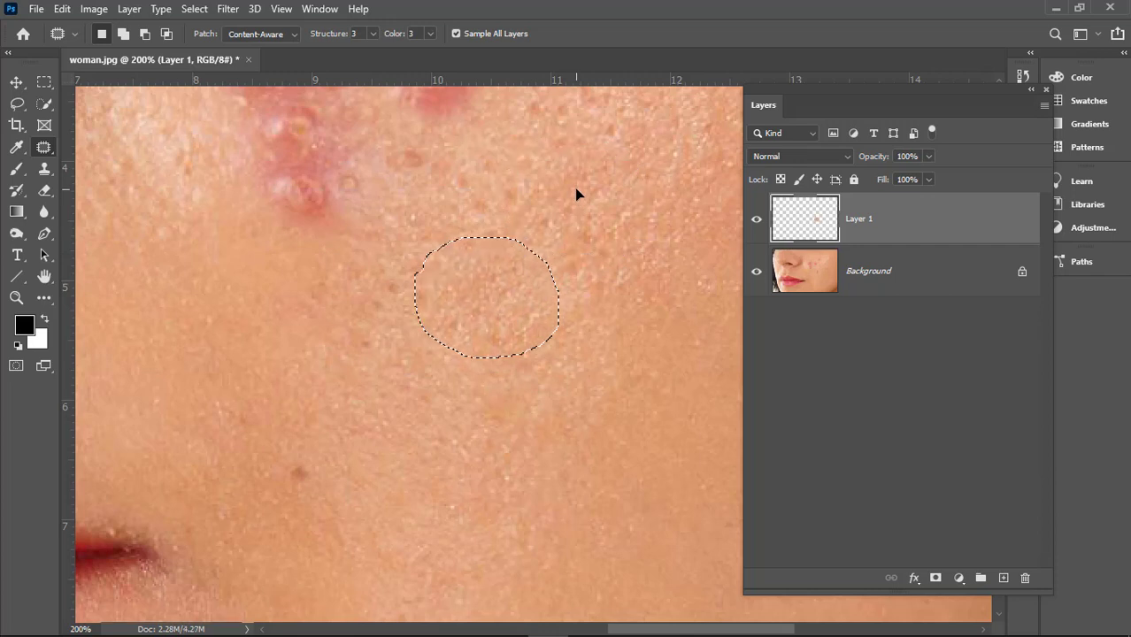
Step: Set the patch blend to Structure 1 and Color 1, then zoom out
click(373, 34)
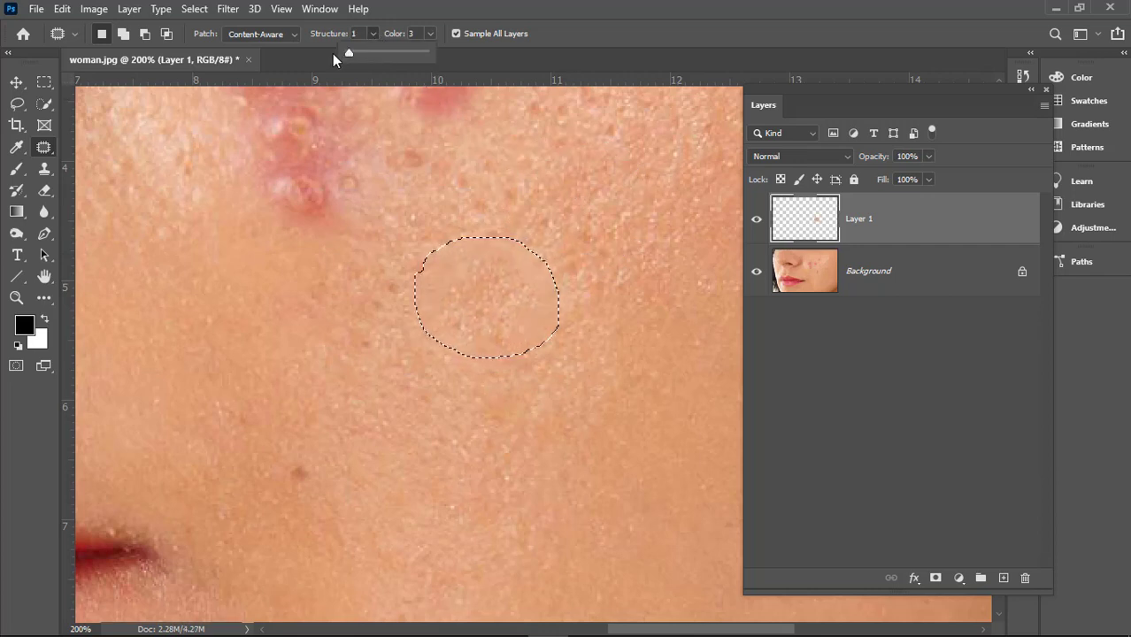
key(ctrl+h)
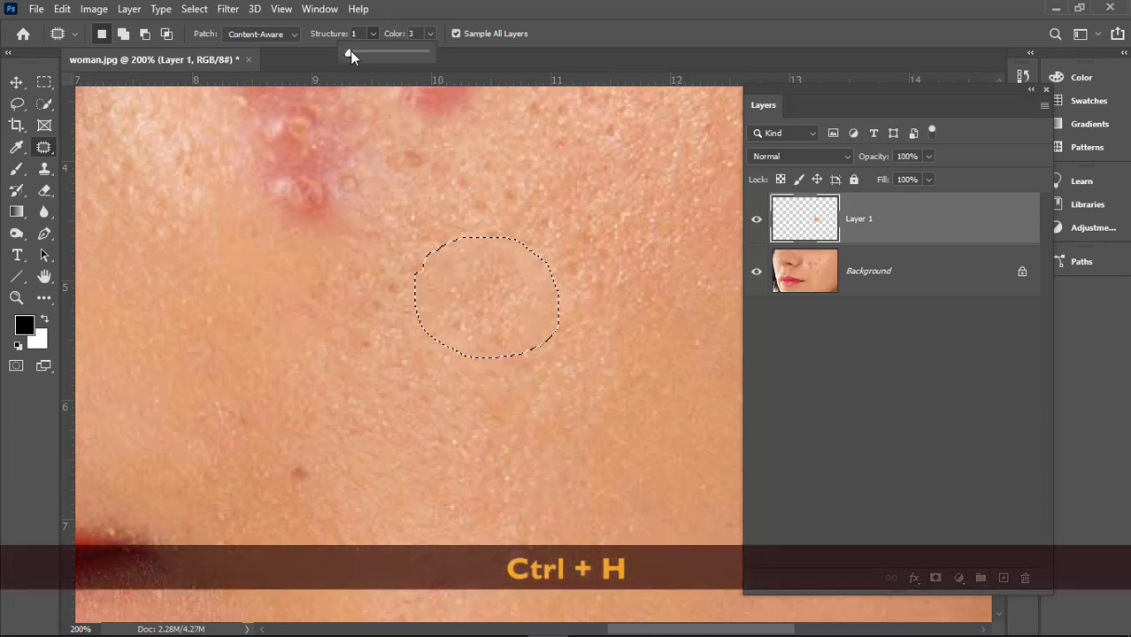
key(ctrl+h)
click(373, 36)
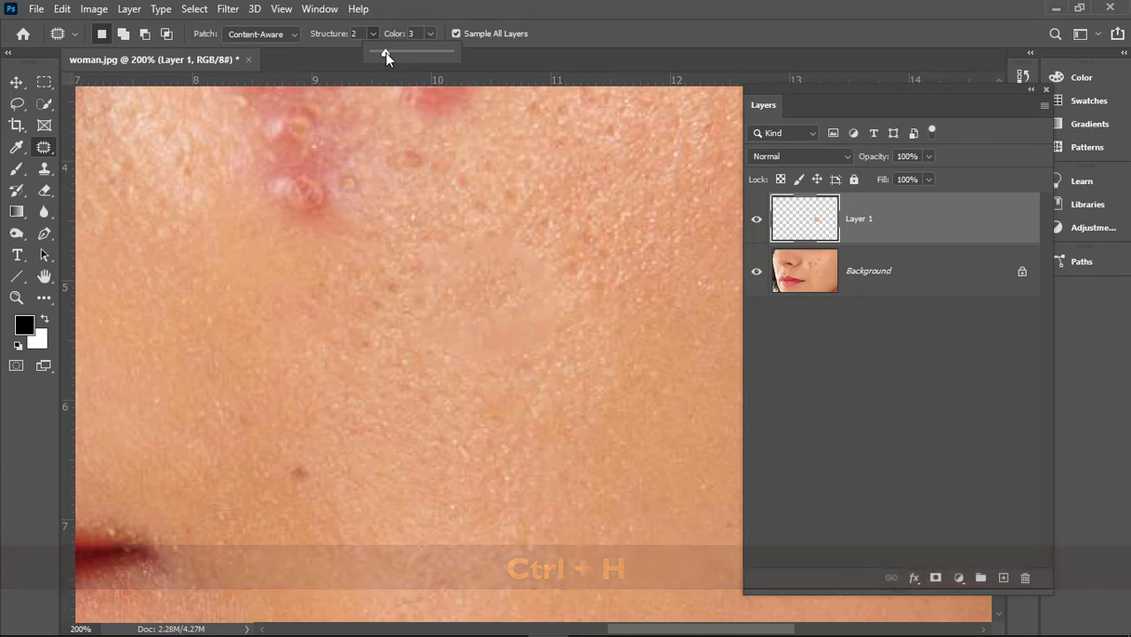
click(429, 34)
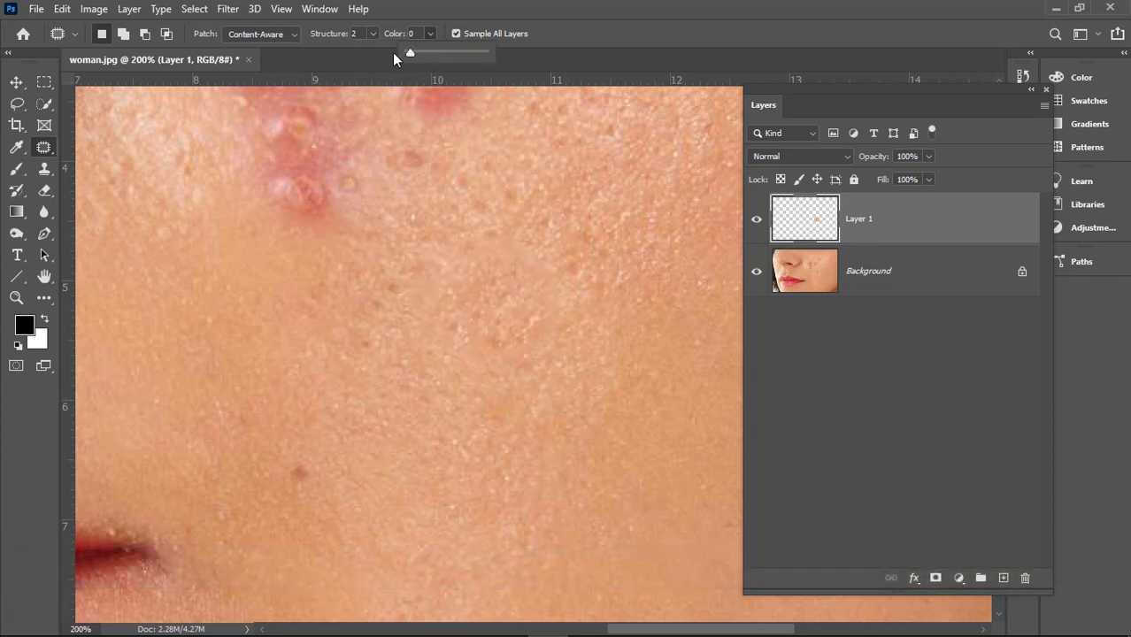
click(372, 34)
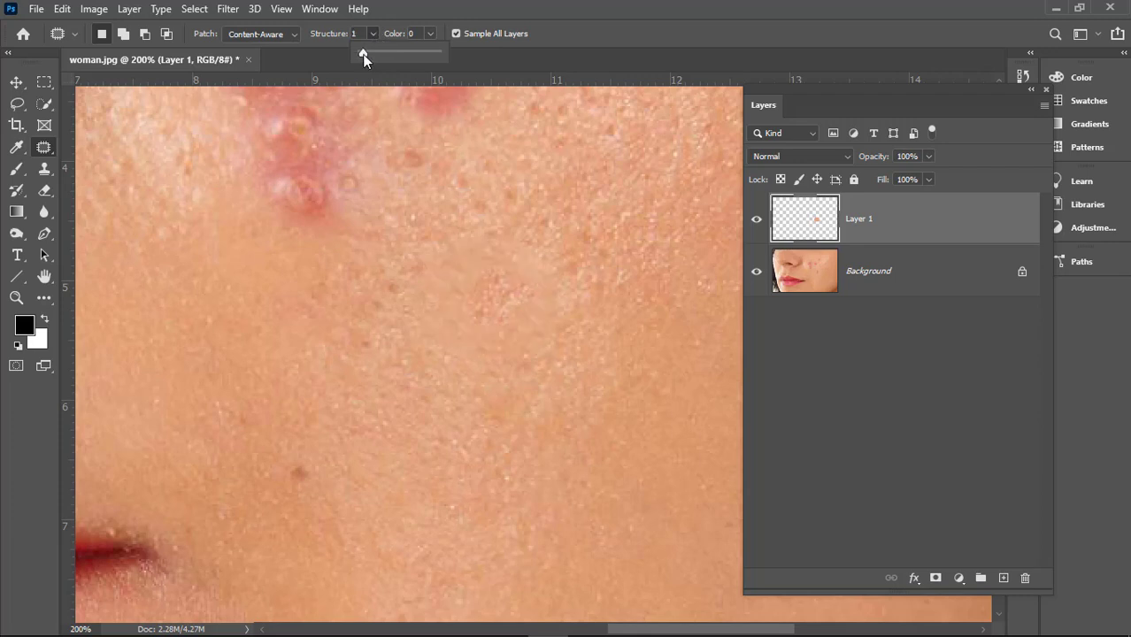
click(430, 34)
drag(431, 53, 447, 59)
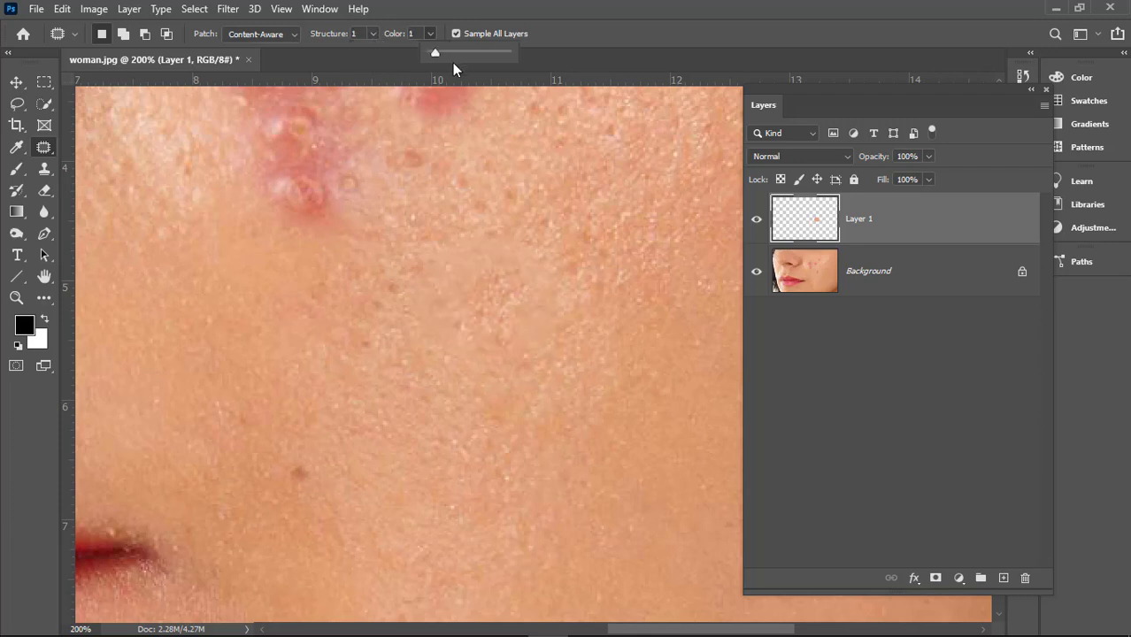
key(ctrl+minus)
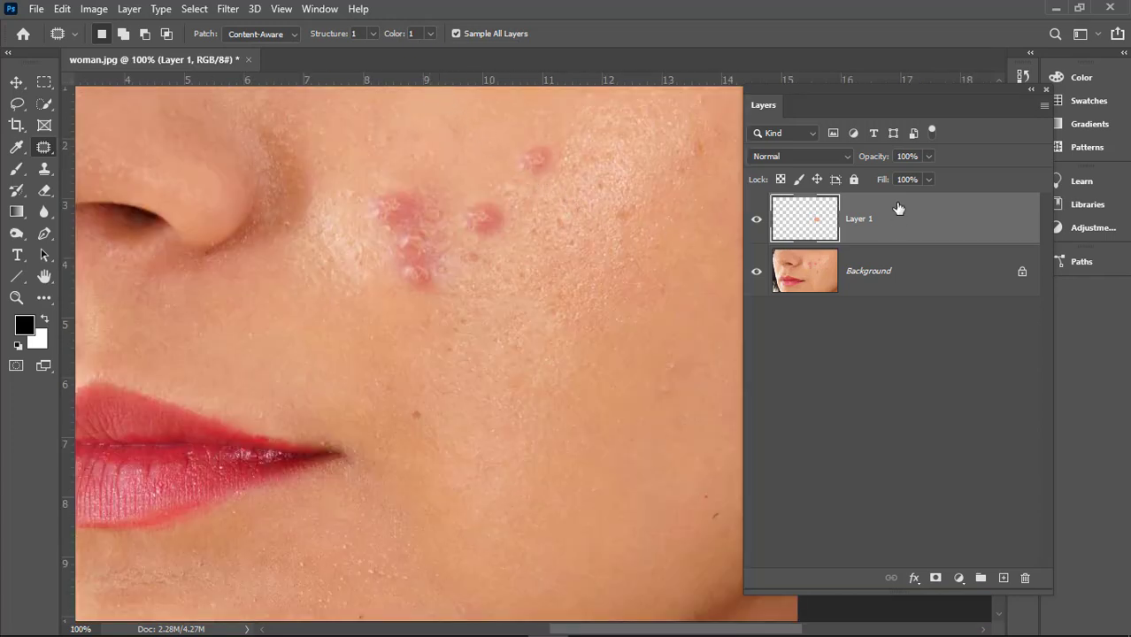
Step: Fade the patch selection to 89% opacity
click(62, 9)
click(133, 83)
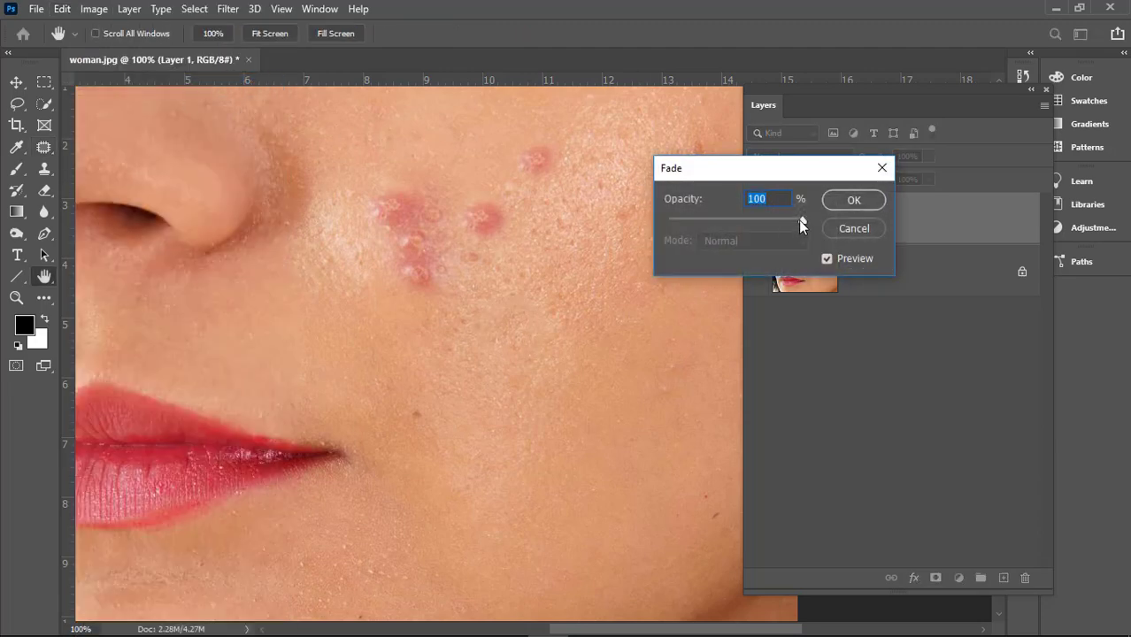
text(98)
drag(798, 219, 787, 222)
click(849, 205)
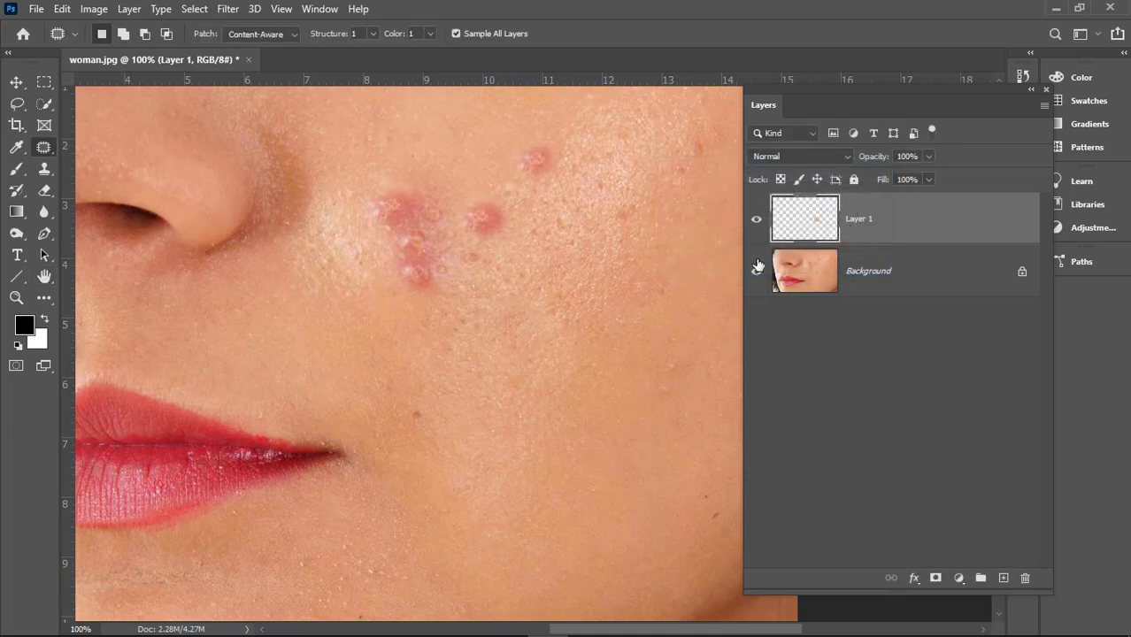
Step: Toggle Layer 1's visibility to compare the cheek before and after, then zoom out
click(756, 221)
click(756, 222)
key(ctrl+minus)
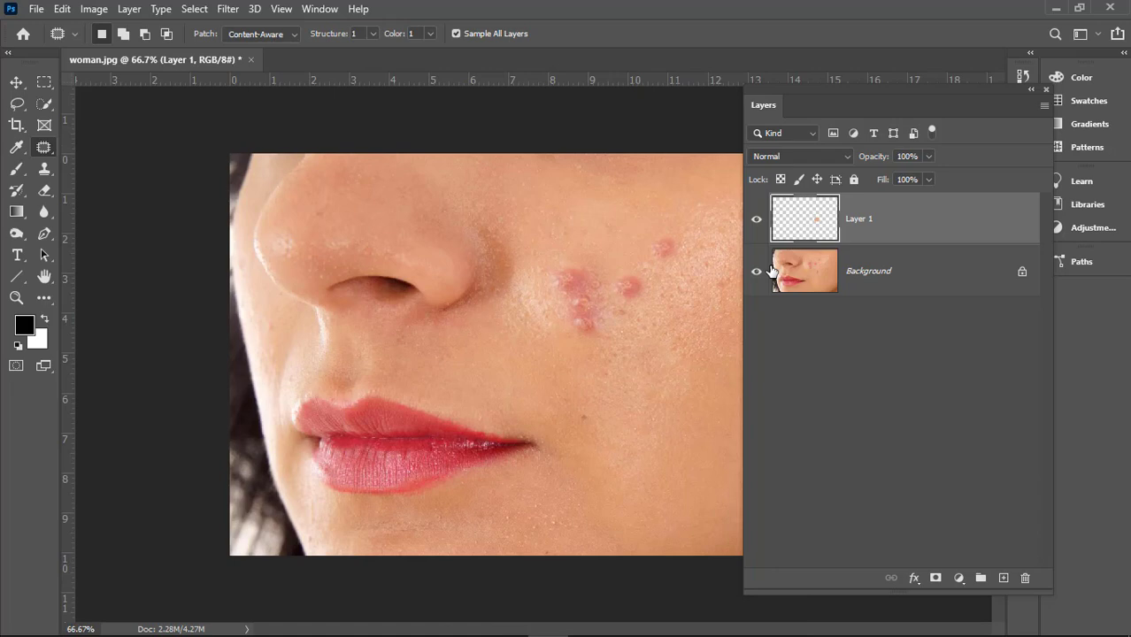
click(63, 11)
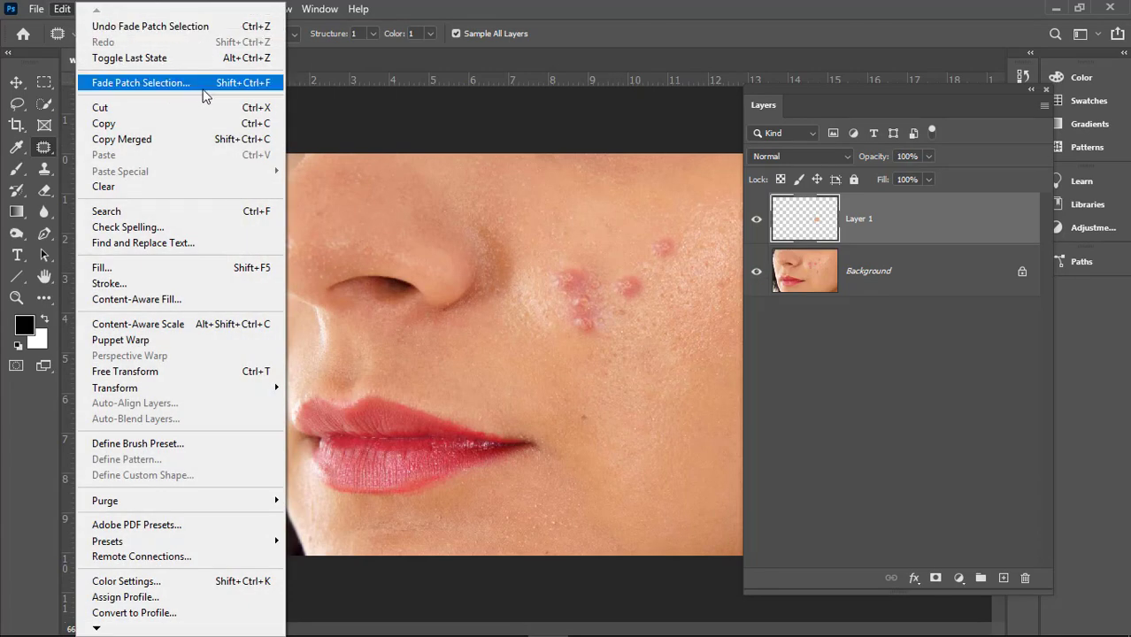
Step: Pan to the forehead on spot 7.jpg and outline the right vertical frown wrinkle
click(636, 30)
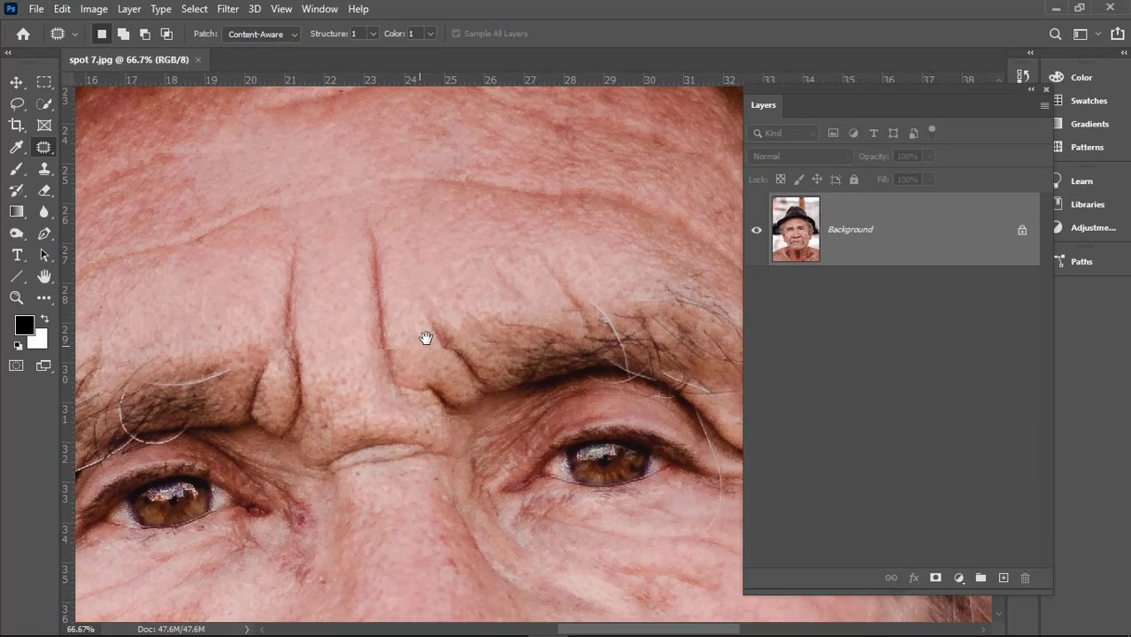
drag(426, 338, 408, 361)
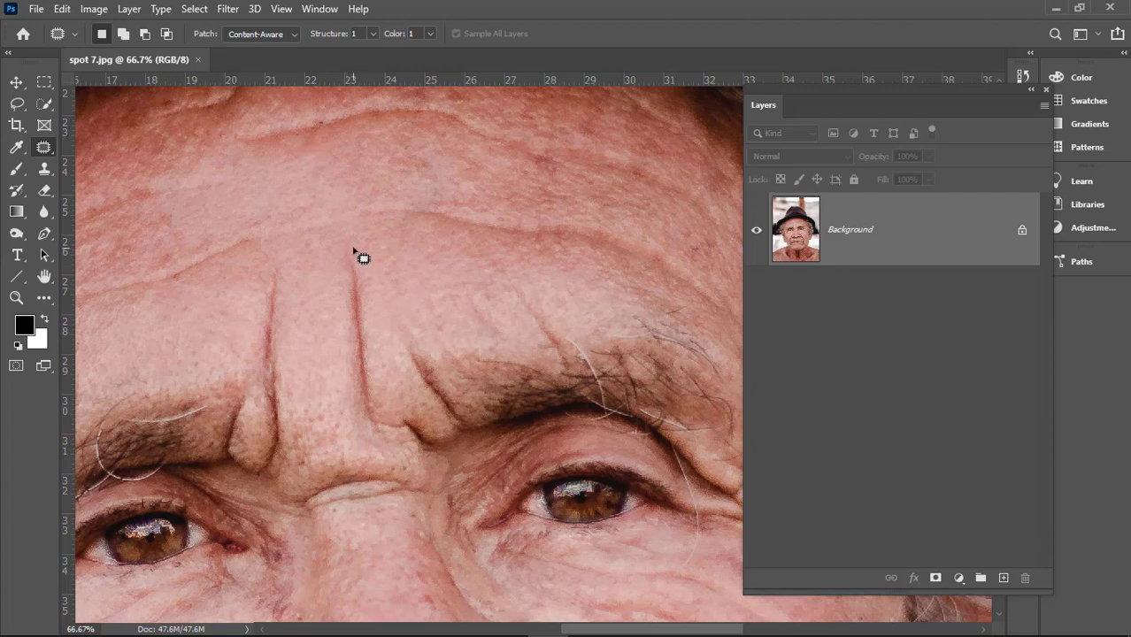
drag(350, 245, 356, 306)
key(ctrl+d)
mouse_move(346, 237)
mouse_down()
mouse_move(333, 388)
mouse_move(346, 430)
mouse_move(371, 435)
mouse_move(384, 278)
mouse_move(354, 243)
mouse_up()
drag(374, 317, 323, 321)
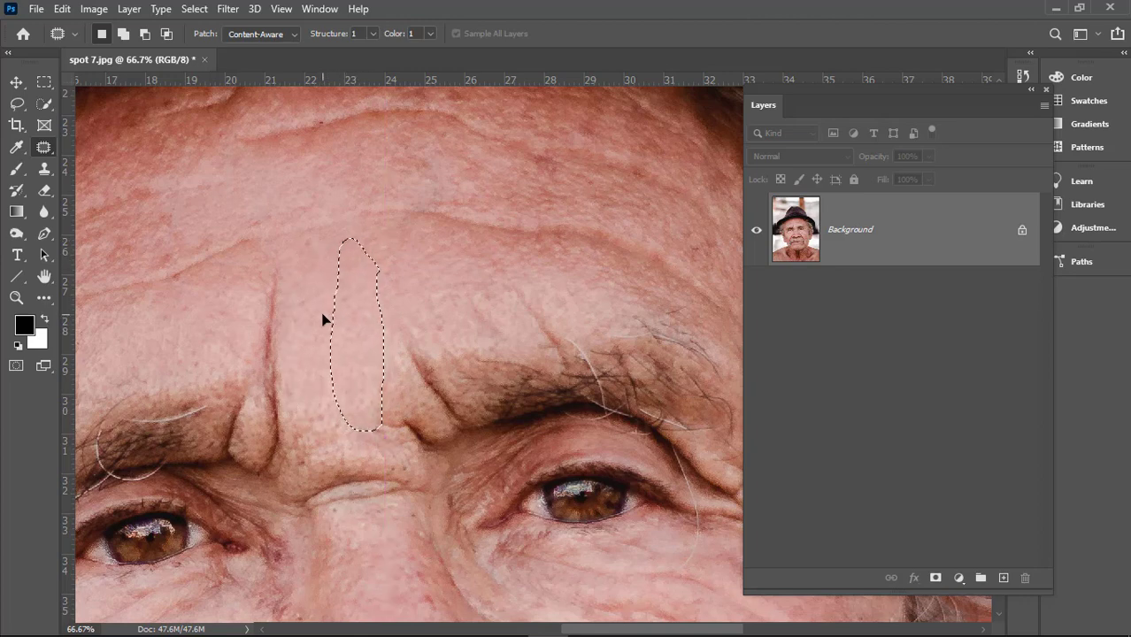
Step: On a new layer with Sample All Layers on, patch the wrinkle with clean skin
click(1002, 576)
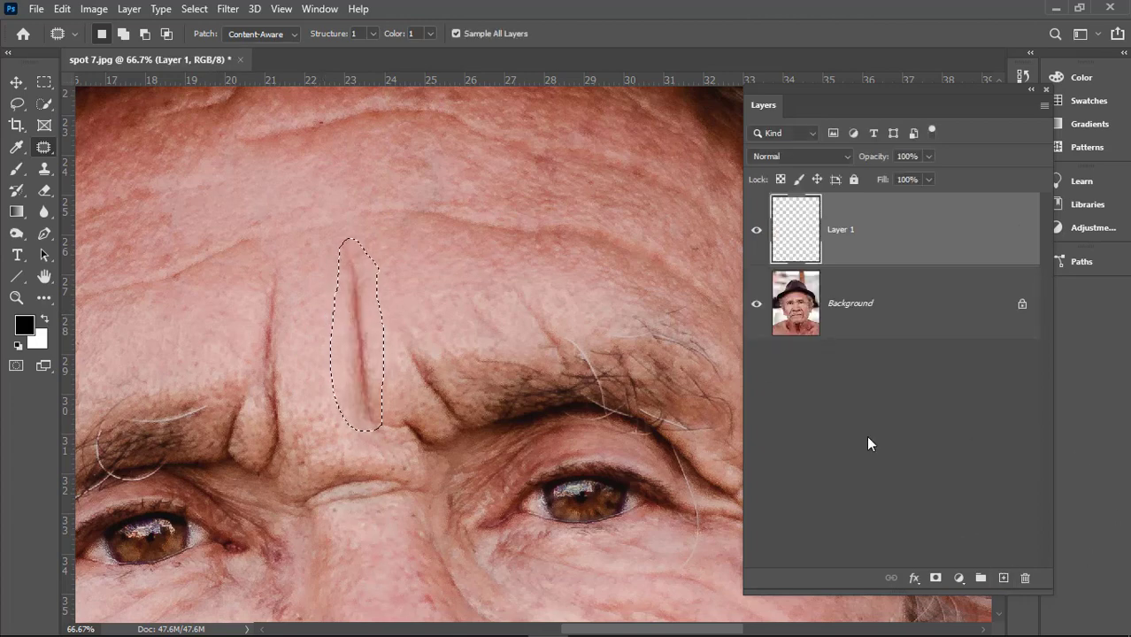
click(456, 34)
drag(355, 318, 307, 321)
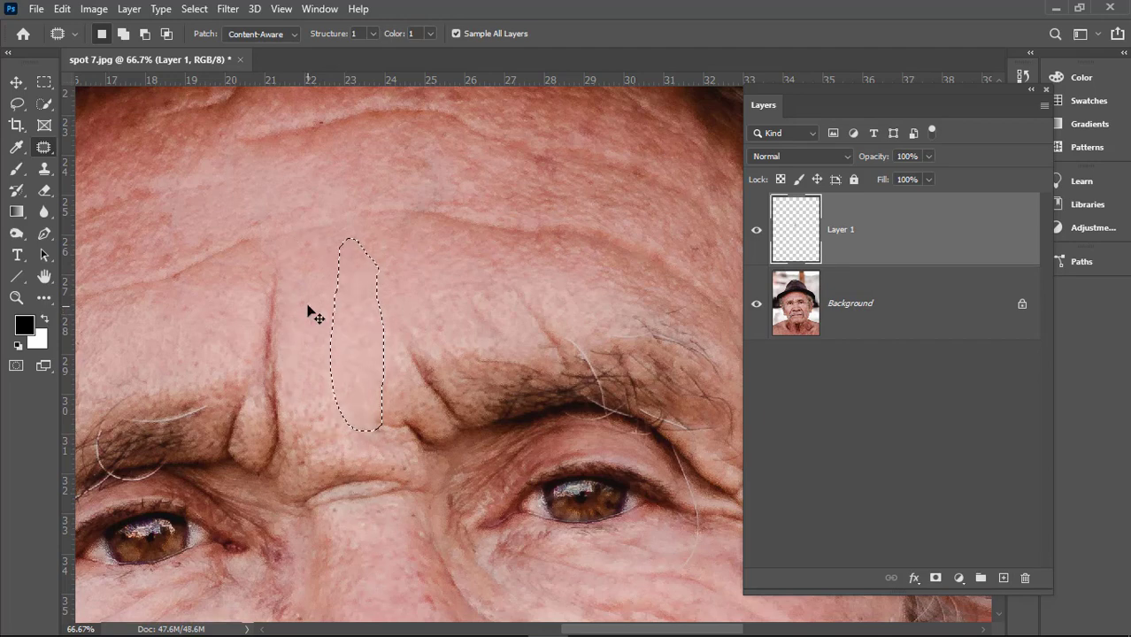
key(ctrl+d)
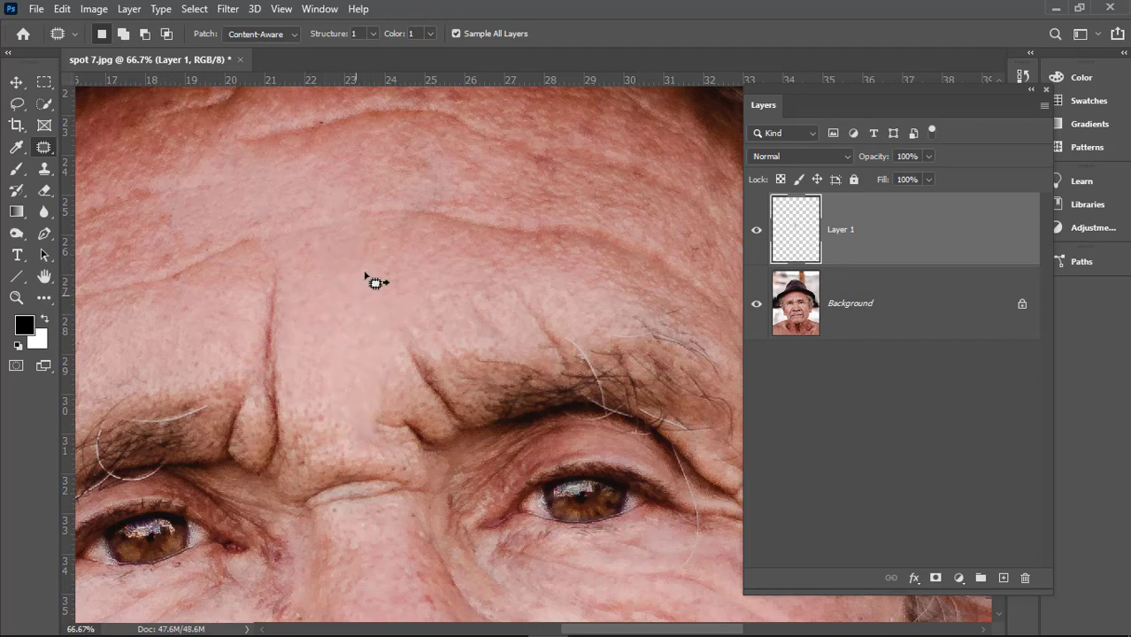
Step: Set the patch blend to Structure 4 and Color 2, then zoom out
click(370, 34)
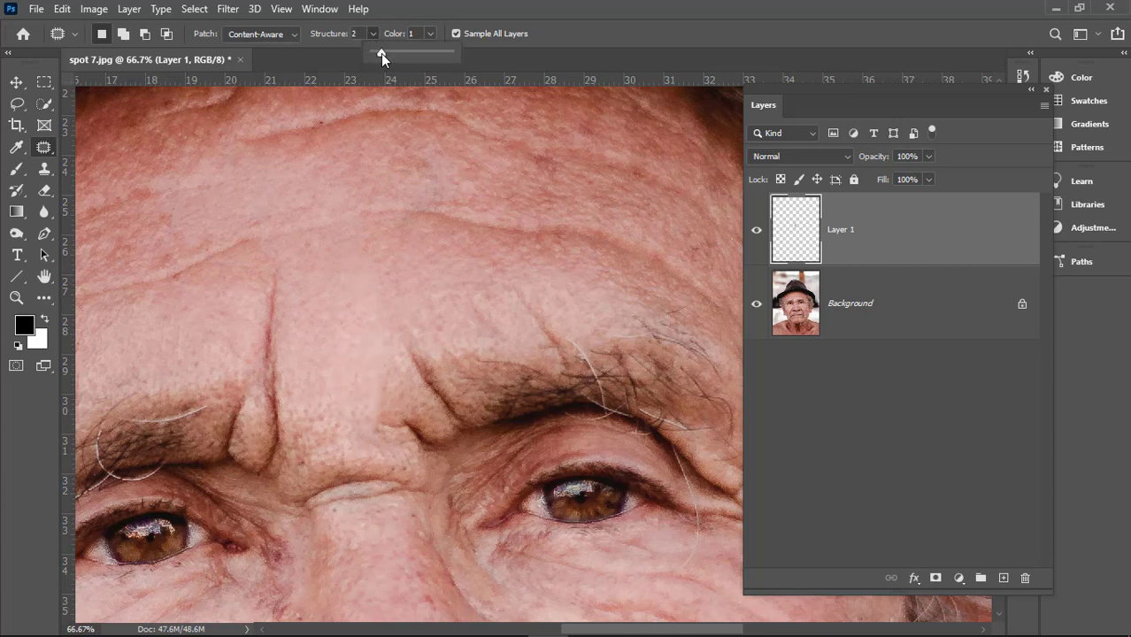
click(430, 33)
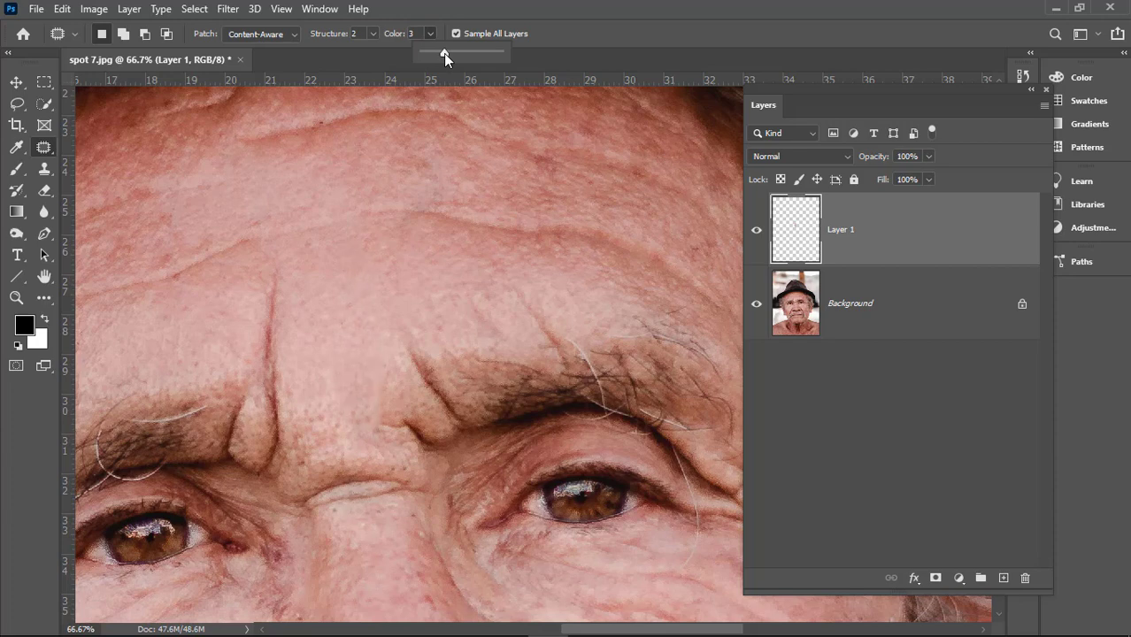
drag(444, 53, 439, 54)
click(373, 34)
drag(376, 52, 394, 53)
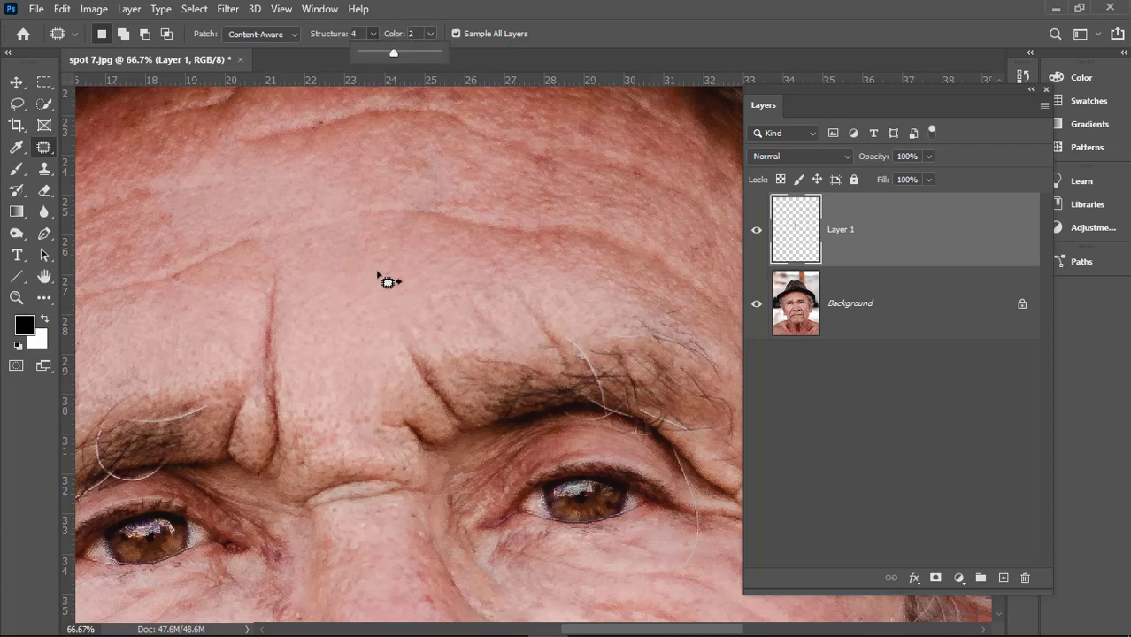
click(585, 33)
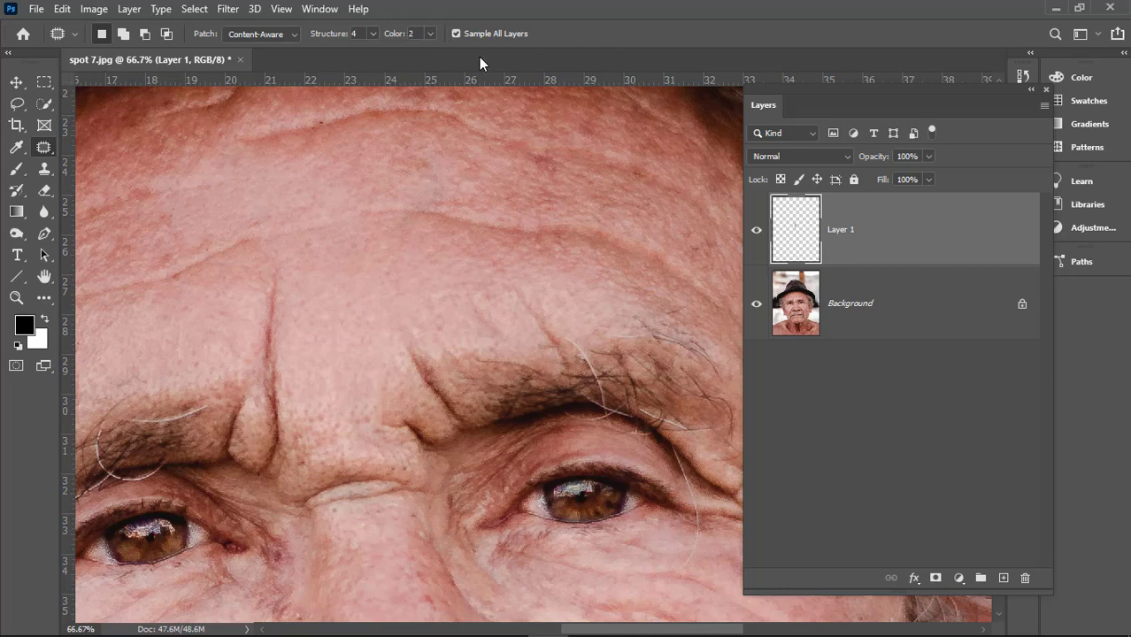
click(62, 9)
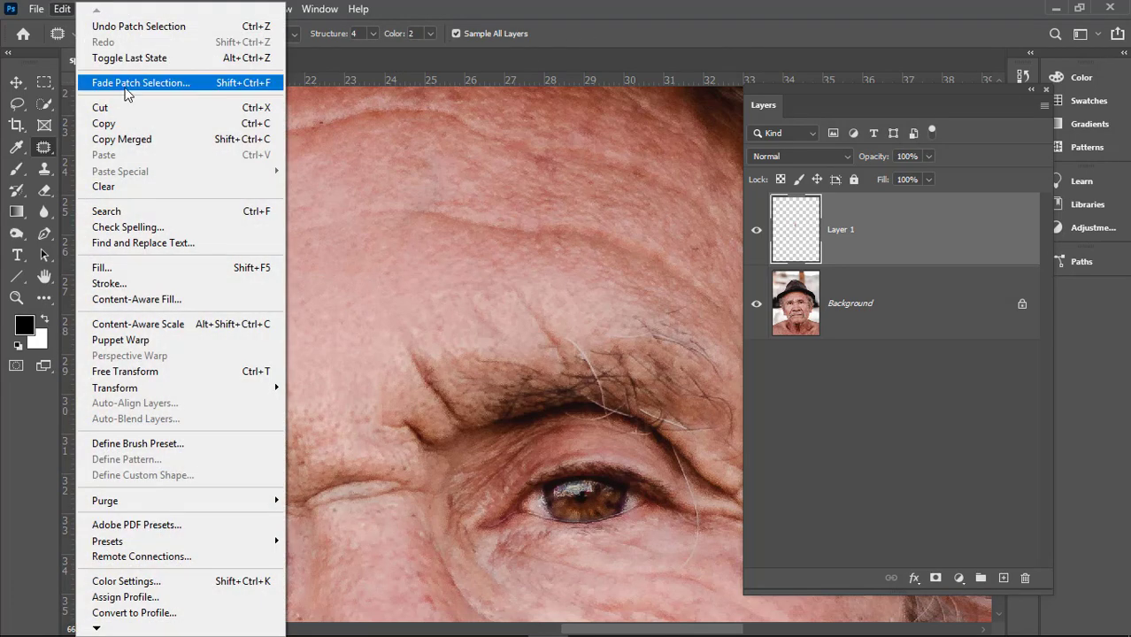
click(563, 34)
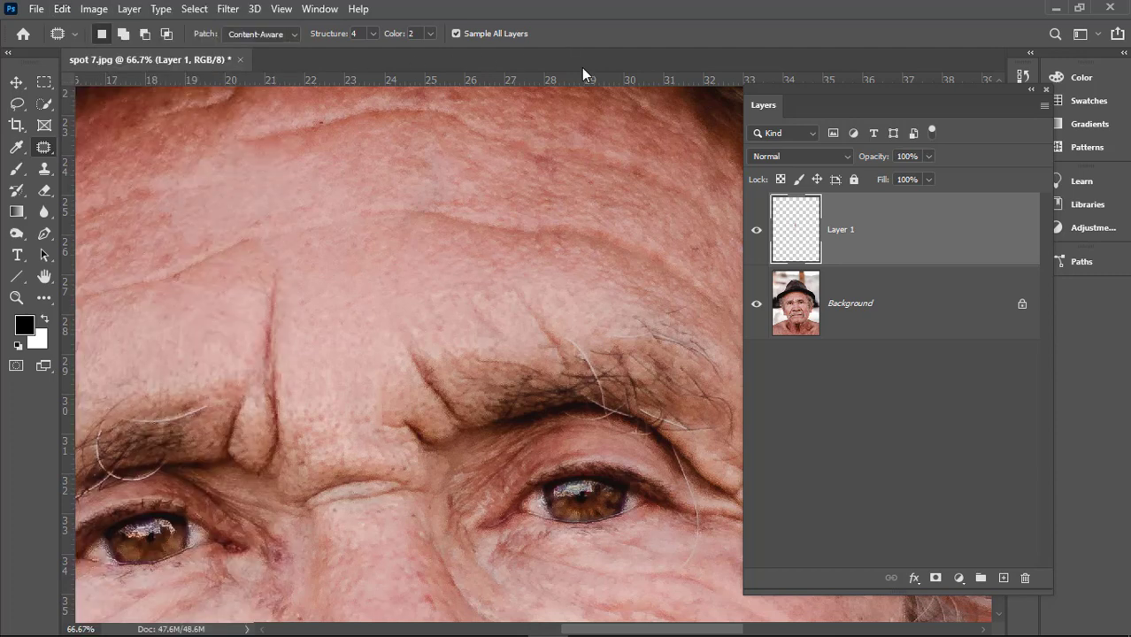
key(ctrl+minus)
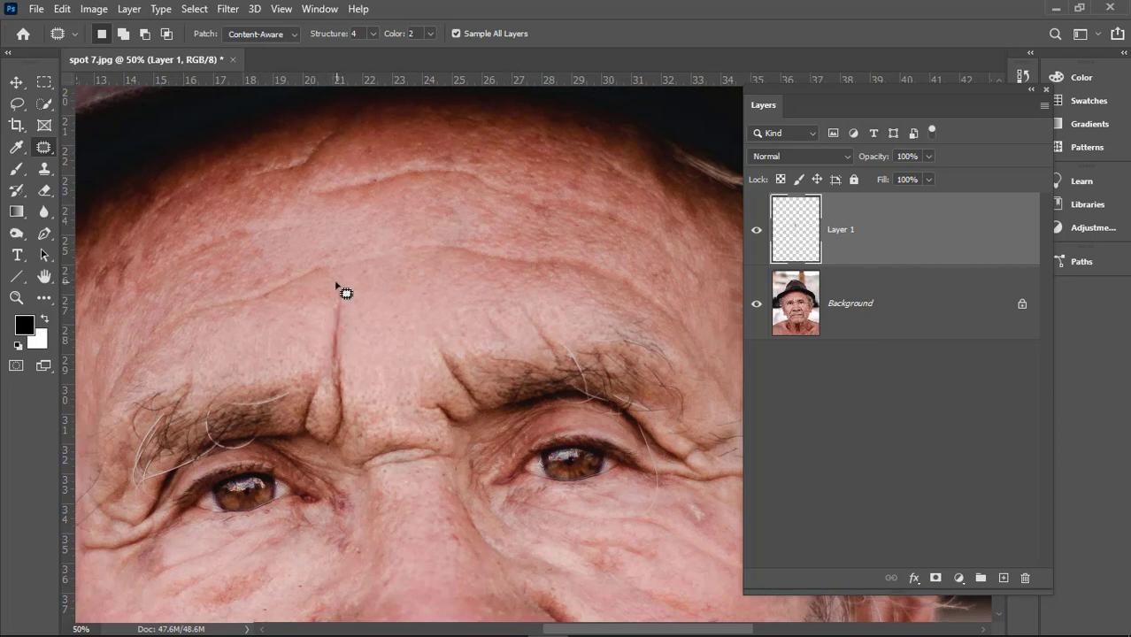
Step: Patch the left vertical frown wrinkle with Structure 2 and Color 1, then zoom out
mouse_move(336, 285)
mouse_down()
mouse_move(325, 403)
mouse_move(344, 439)
mouse_move(359, 429)
mouse_move(354, 287)
mouse_move(342, 281)
mouse_move(356, 351)
mouse_move(382, 342)
mouse_up()
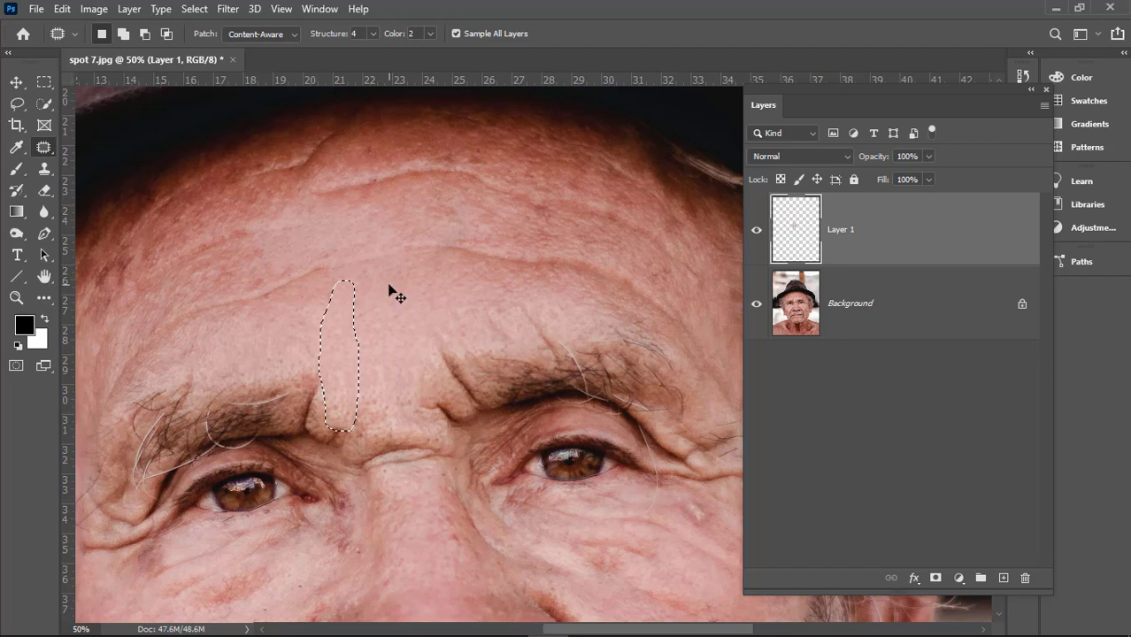
key(ctrl+d)
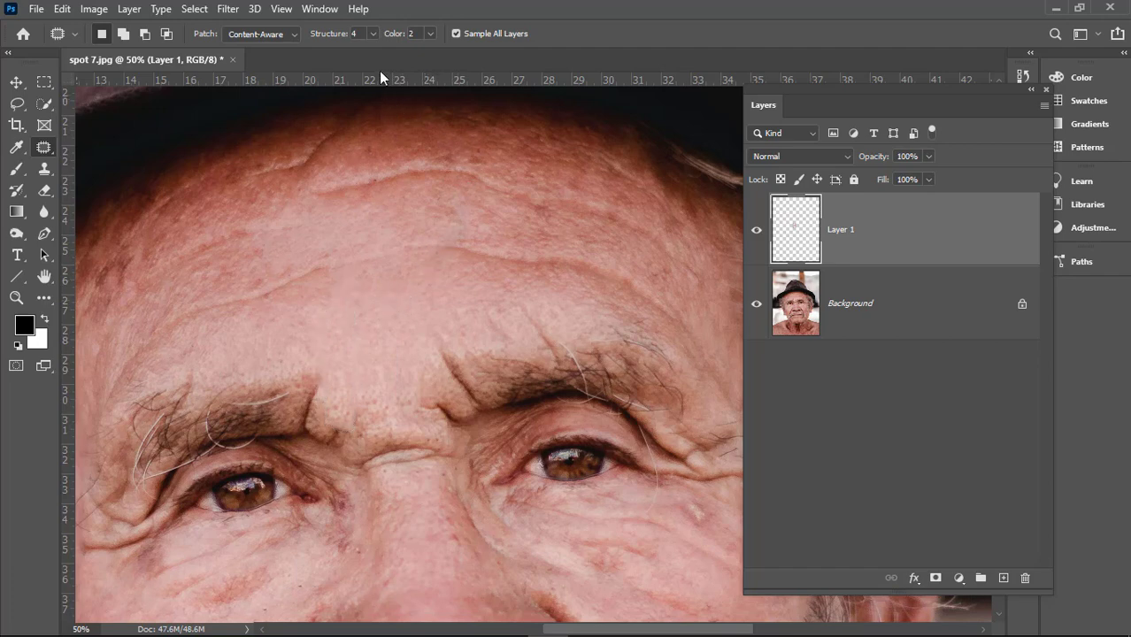
click(373, 33)
drag(382, 34, 375, 33)
key(ctrl+minus)
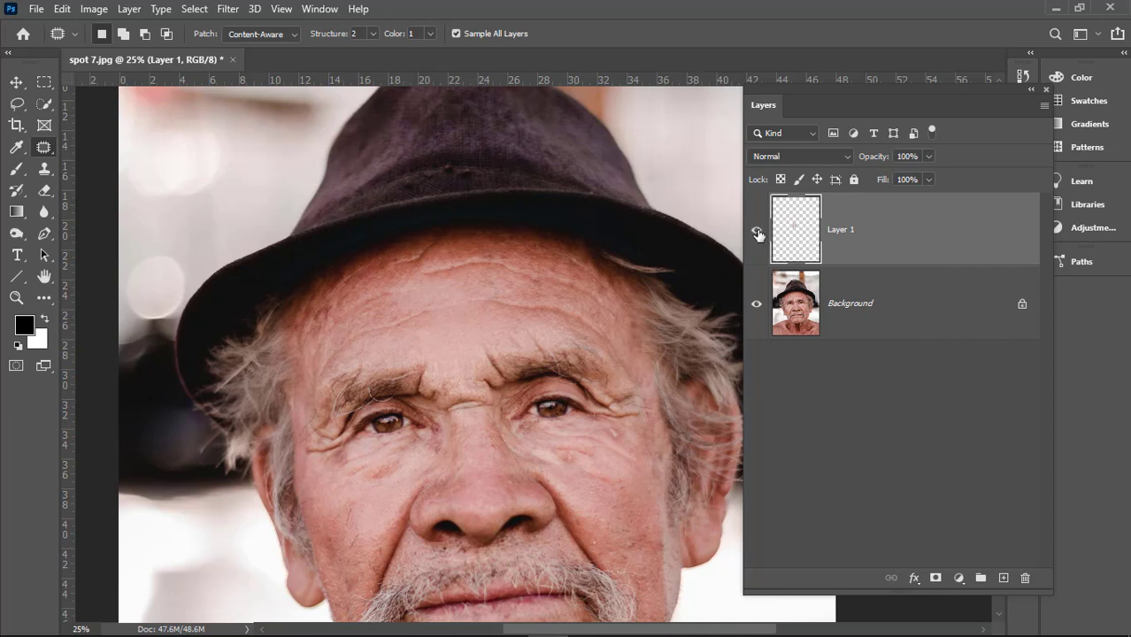
click(757, 232)
click(757, 233)
key(ctrl+minus)
key(ctrl+minus)
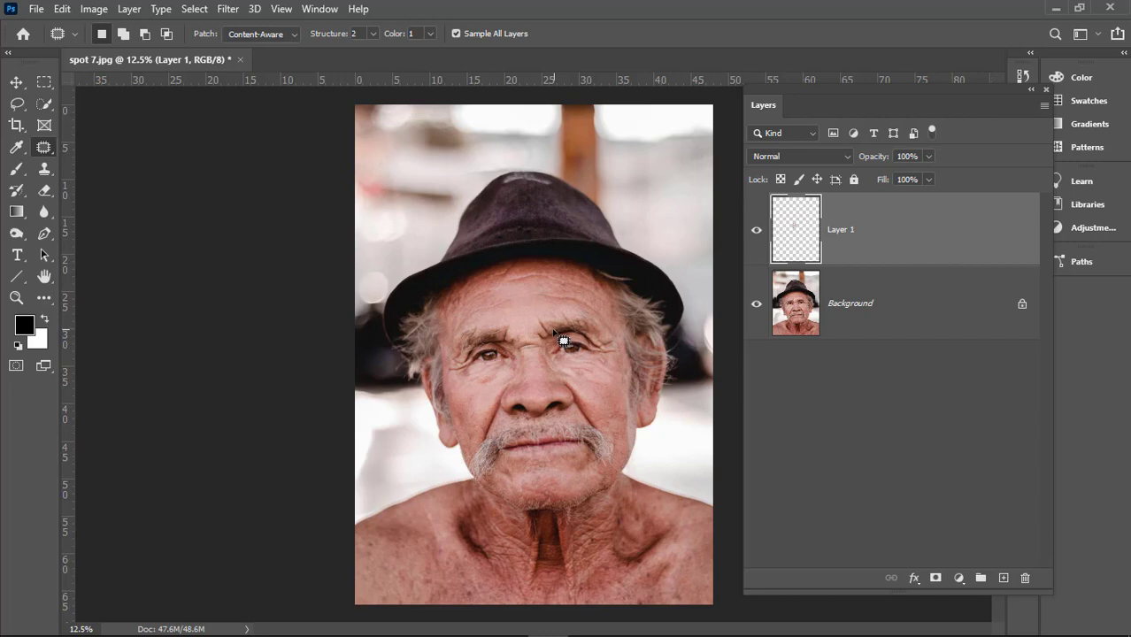
click(64, 9)
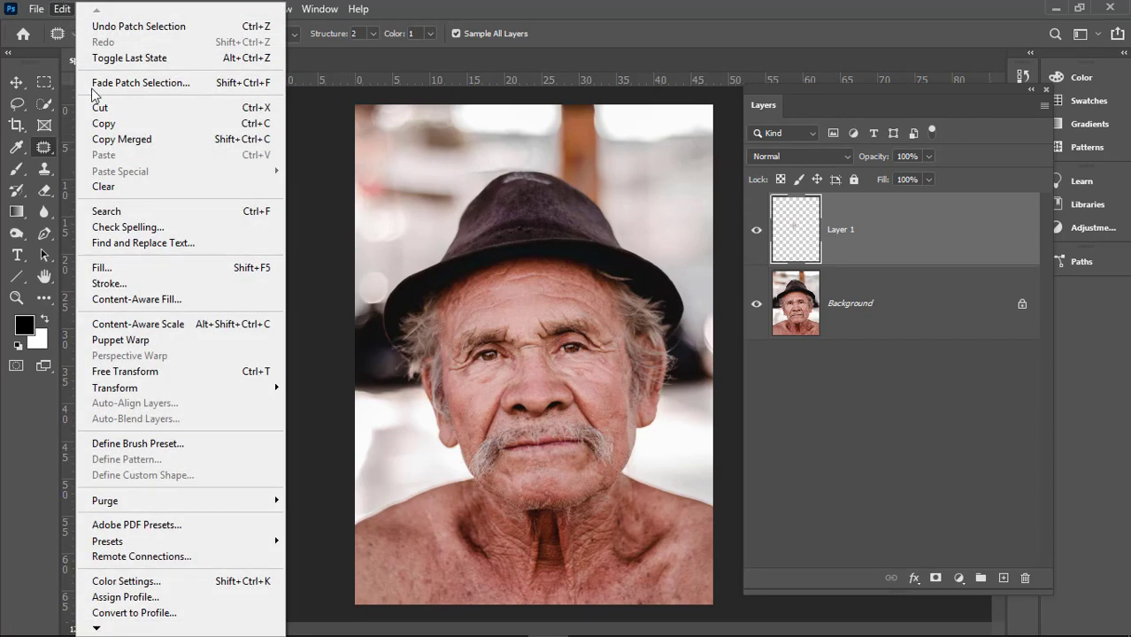
click(124, 269)
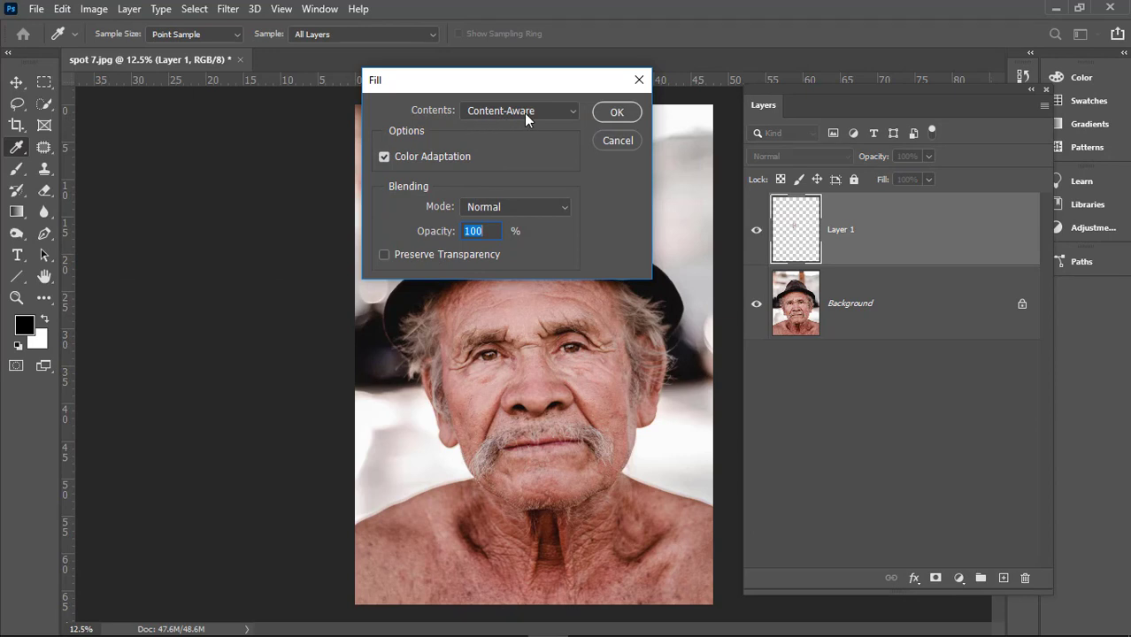
click(617, 141)
key(j)
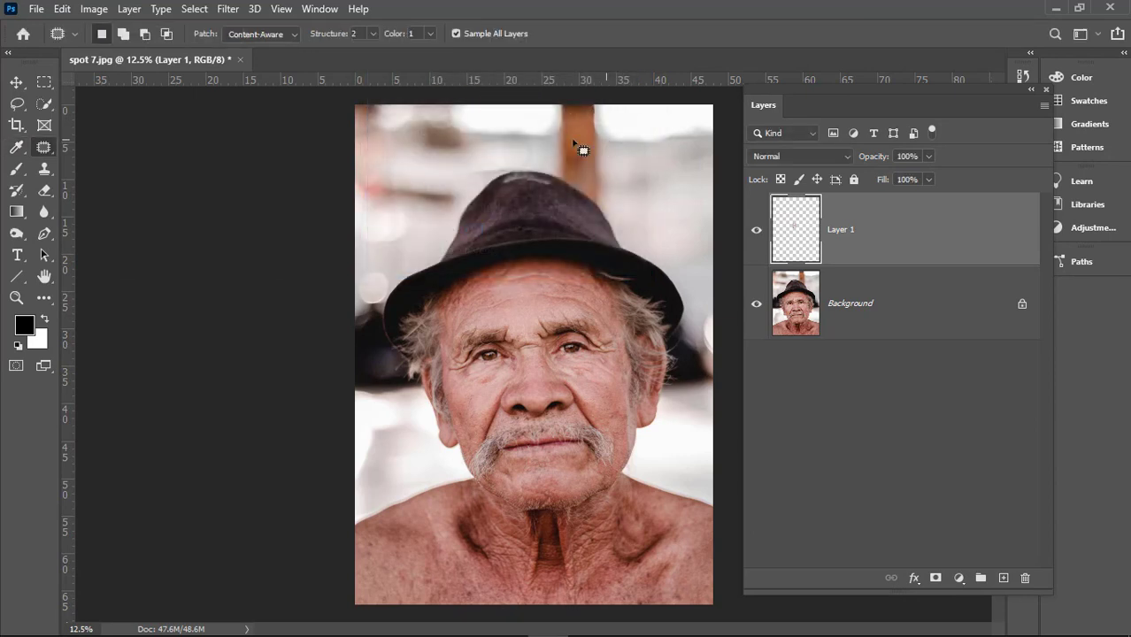